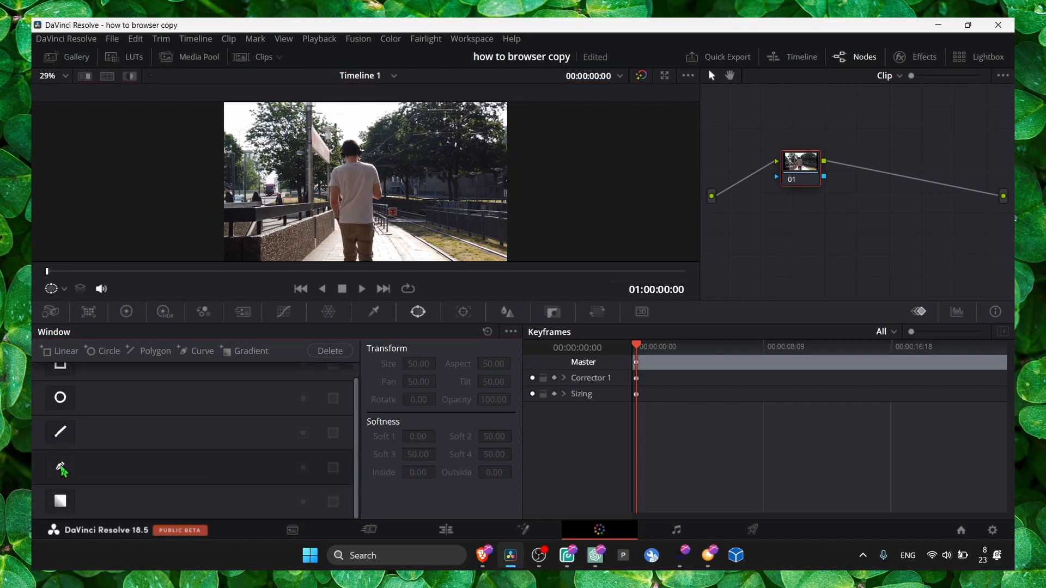
Draw a closed curve window on node 01 around the walking man, from his head down to the lower edge of the frame
left_click(60, 467)
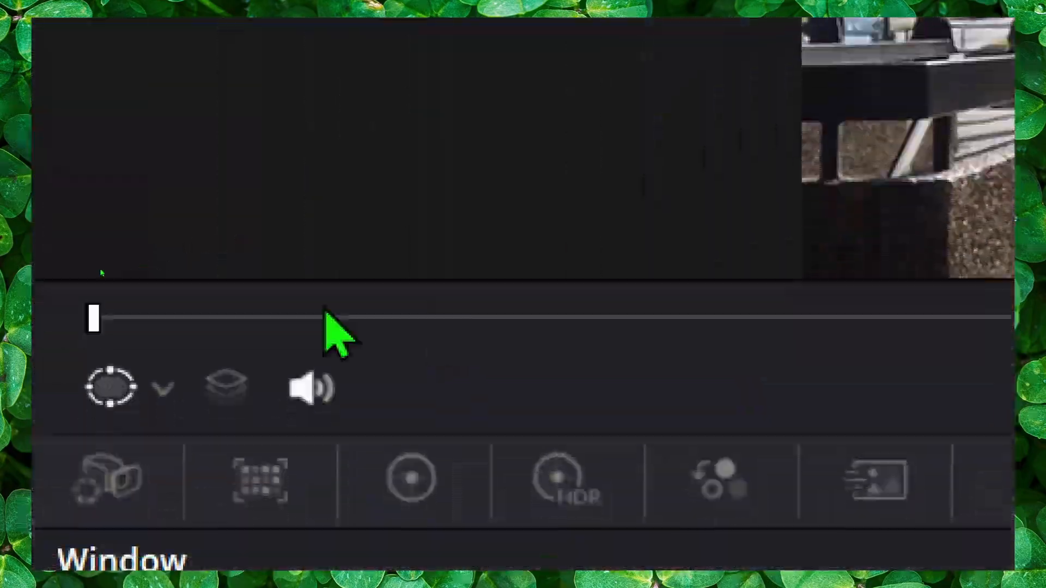
left_click(525, 294)
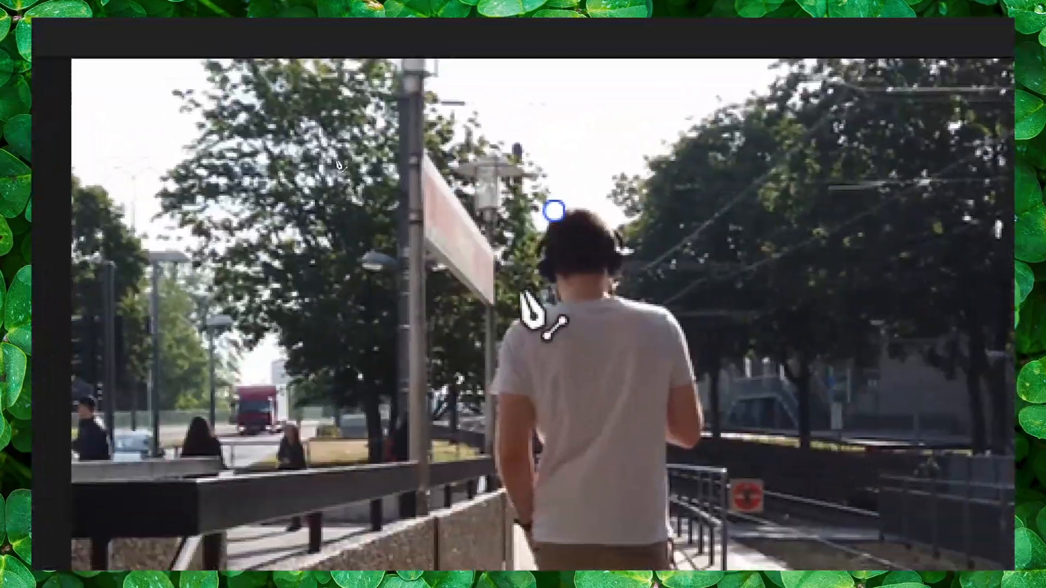
left_click(522, 293)
left_click(468, 428)
left_click(511, 561)
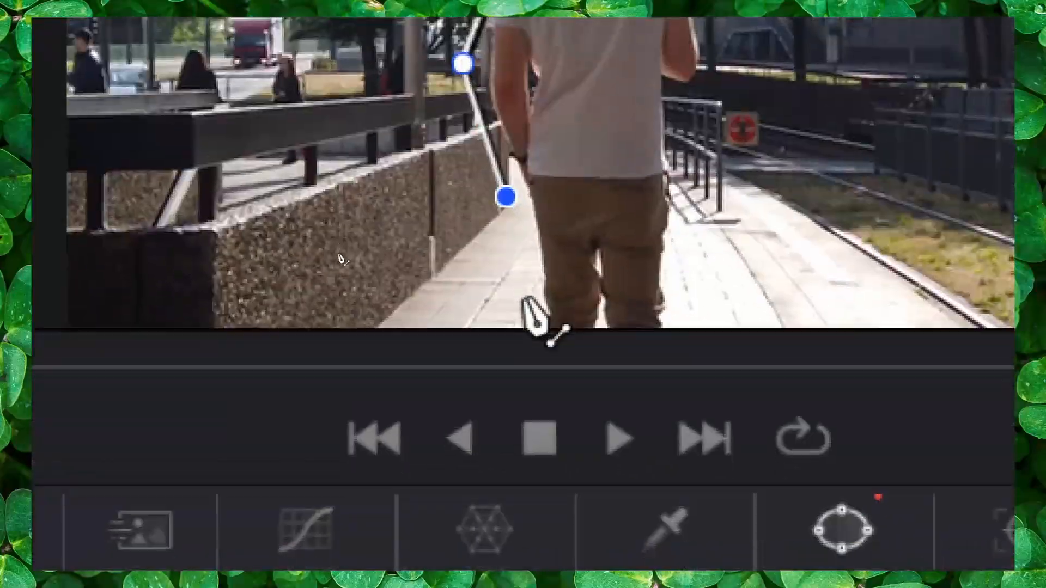
left_click(513, 316)
left_click(673, 319)
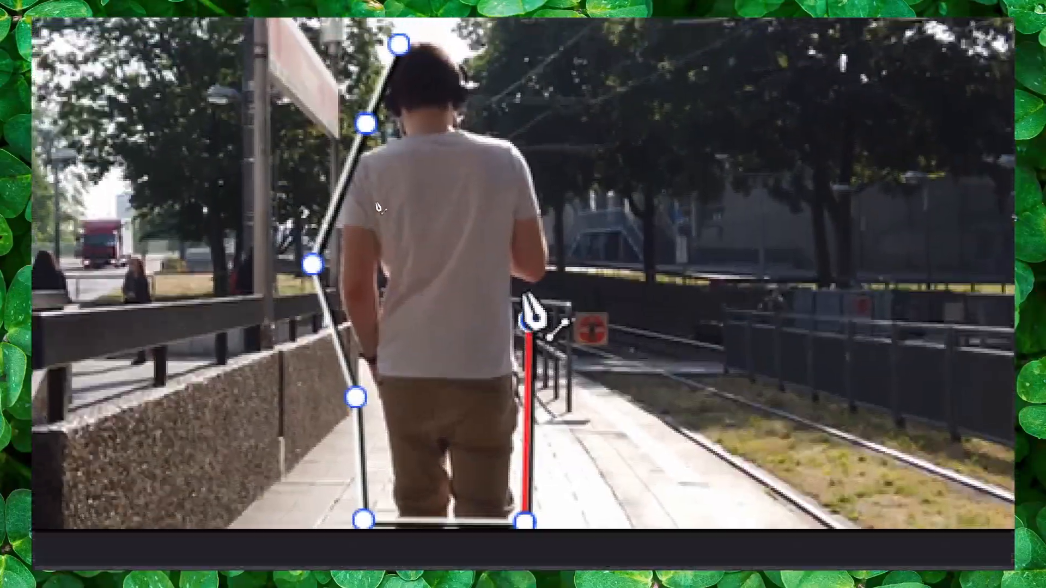
left_click(519, 286)
left_click(540, 255)
left_click(555, 204)
left_click(510, 99)
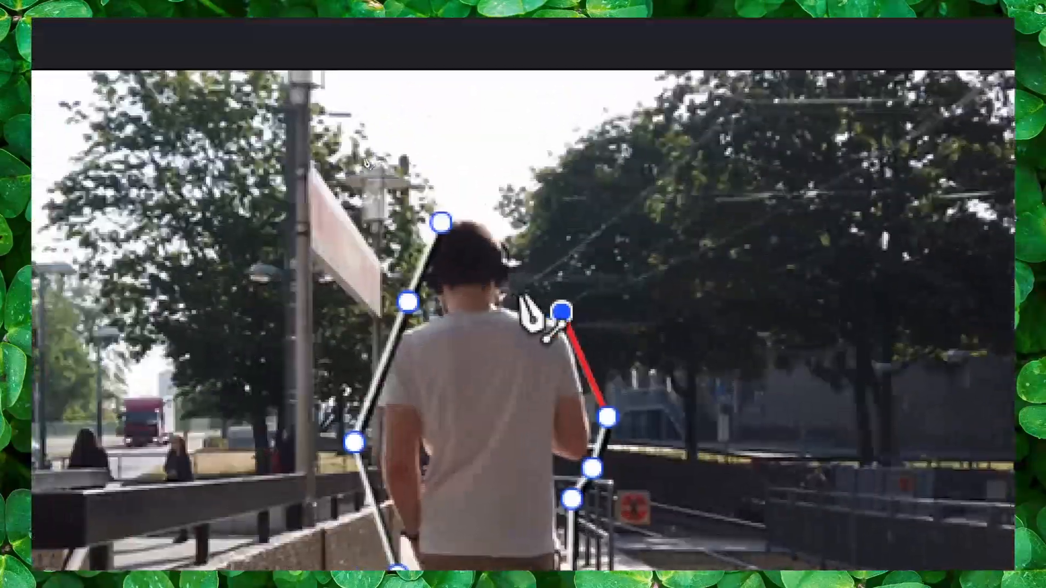
left_click(519, 294)
left_click(496, 218)
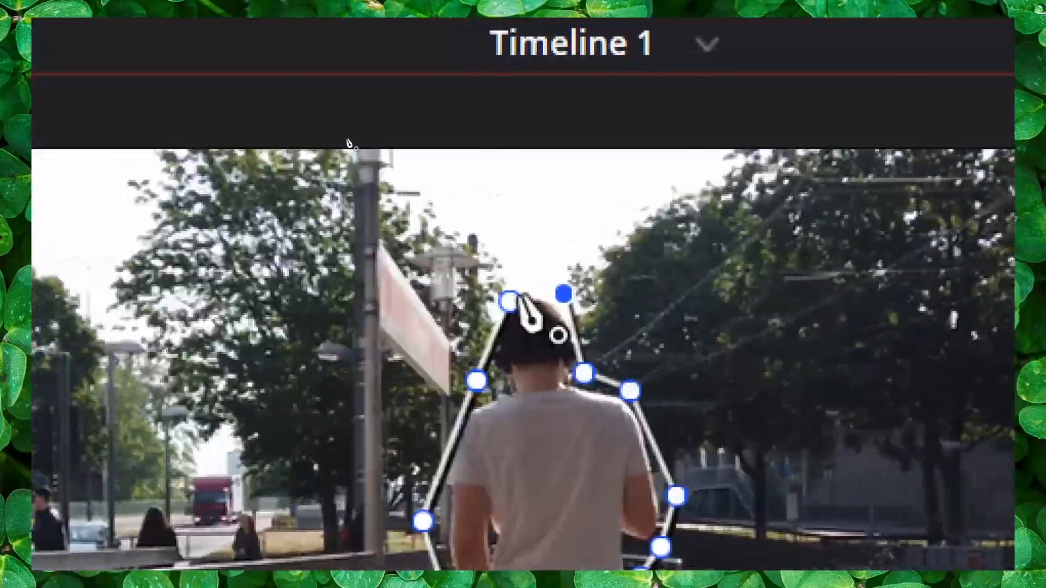
left_click(510, 301)
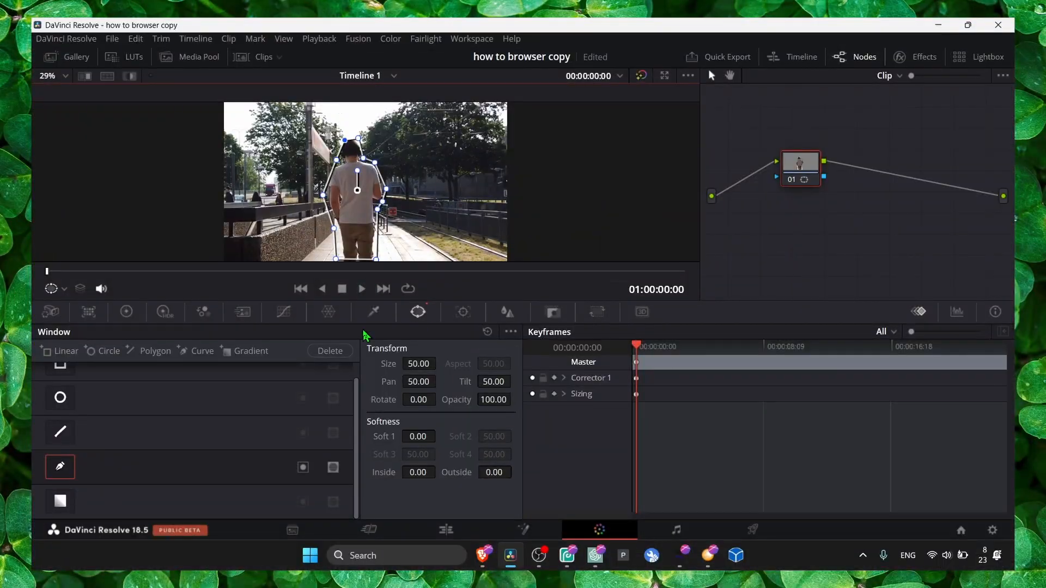
Track the man's curve window forward from the first frame to the end of the clip
left_click(463, 313)
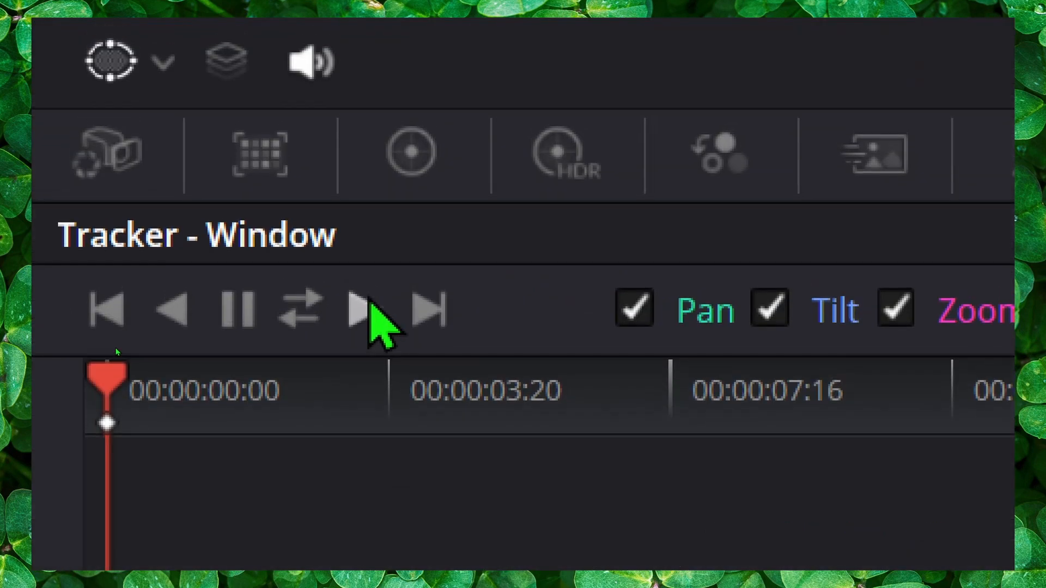
left_click(363, 298)
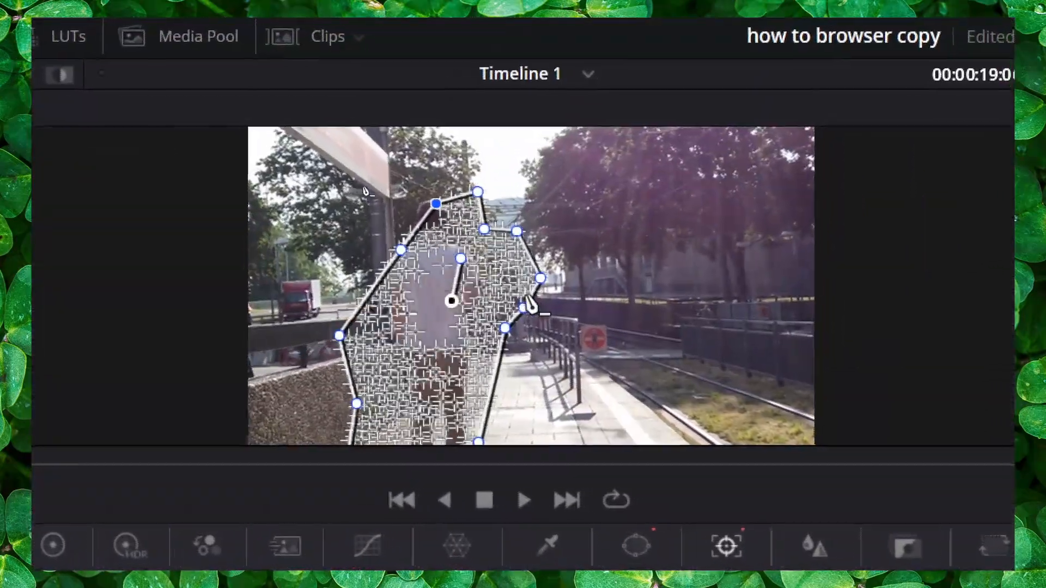
Reshape the window's points to fit the man more closely at the clip's end, and track the window backward to the start
left_click_drag(532, 284, 516, 246)
left_click(495, 334)
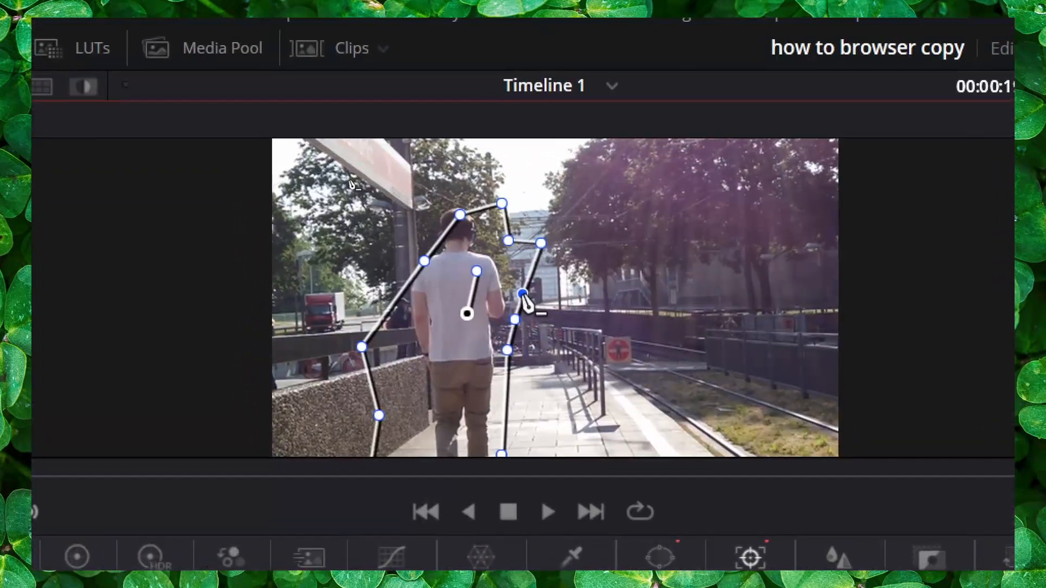
left_click_drag(527, 288, 482, 295)
mouse_move(488, 249)
left_mouse_down()
mouse_move(482, 262)
mouse_move(509, 259)
mouse_move(495, 253)
left_mouse_up()
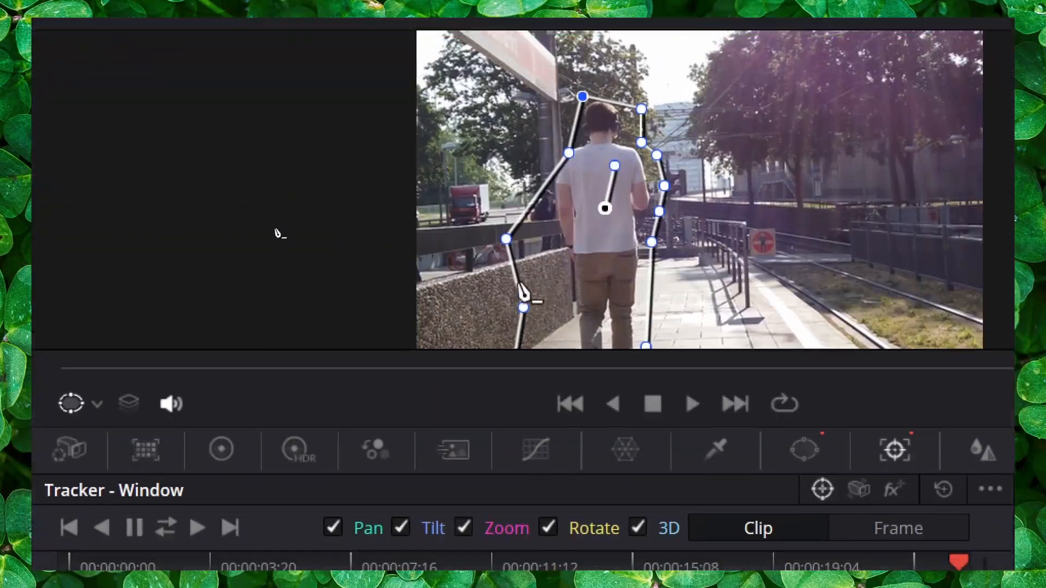
left_click_drag(418, 395, 442, 405)
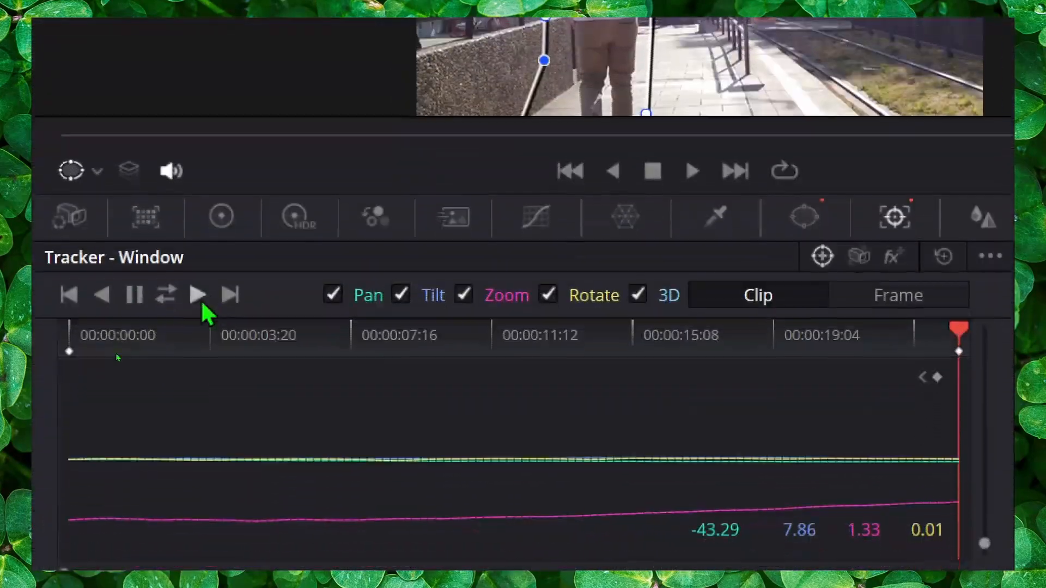
left_click(102, 298)
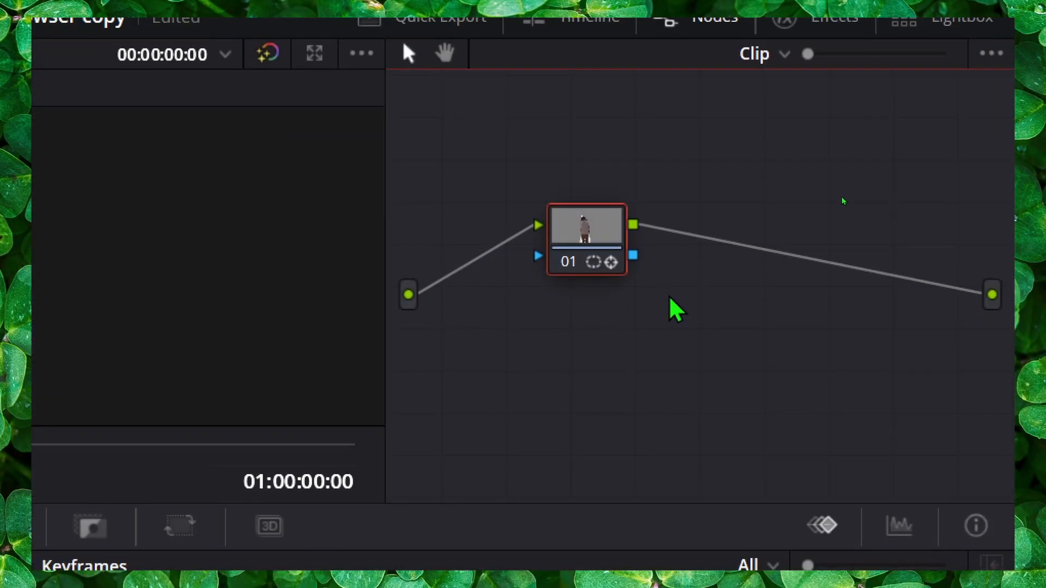
right_click(844, 238)
left_click(857, 267)
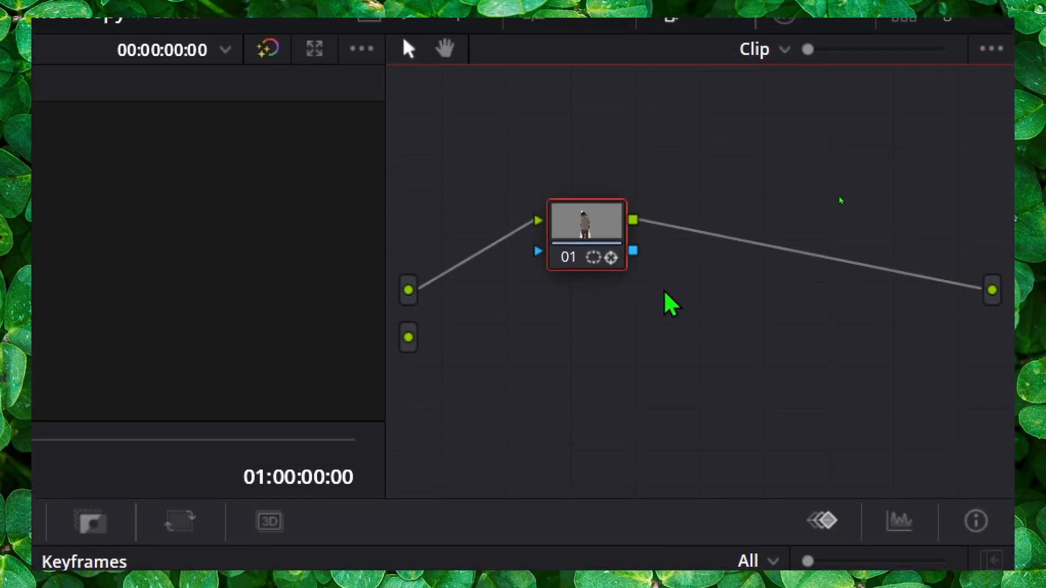
key("ctrl+z")
right_click(676, 296)
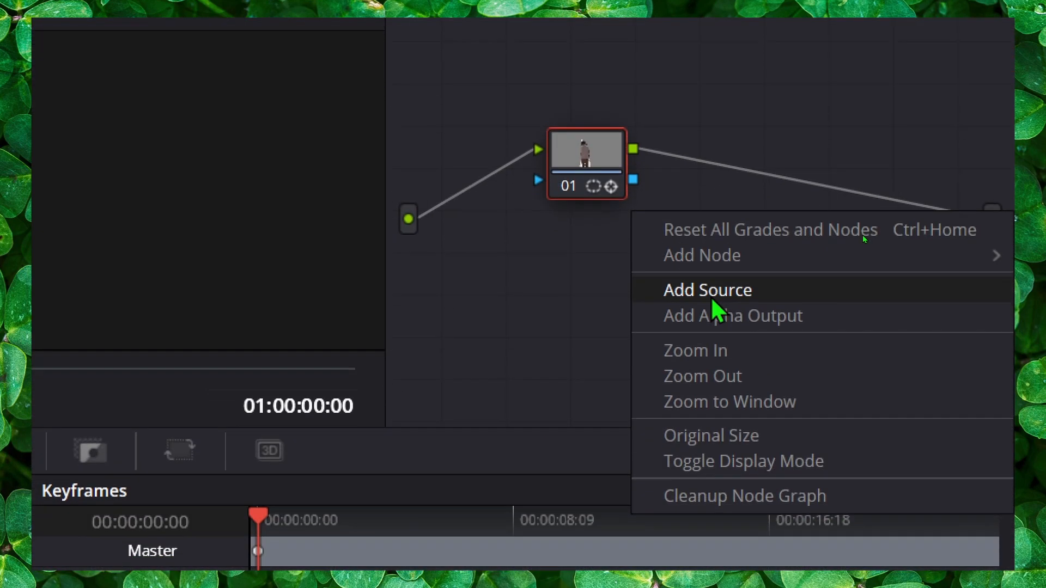
mouse_move(724, 261)
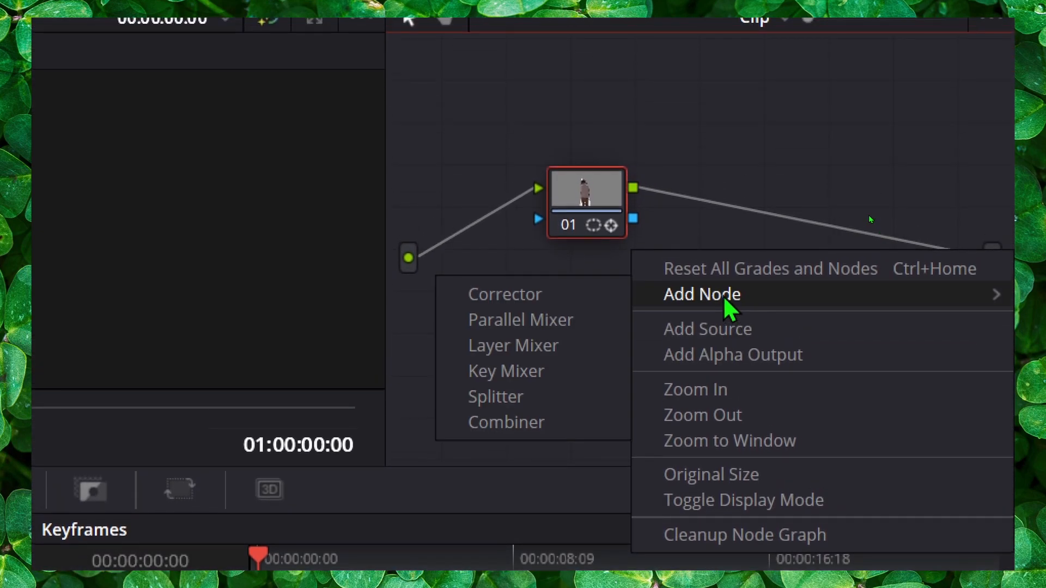
left_click(667, 233)
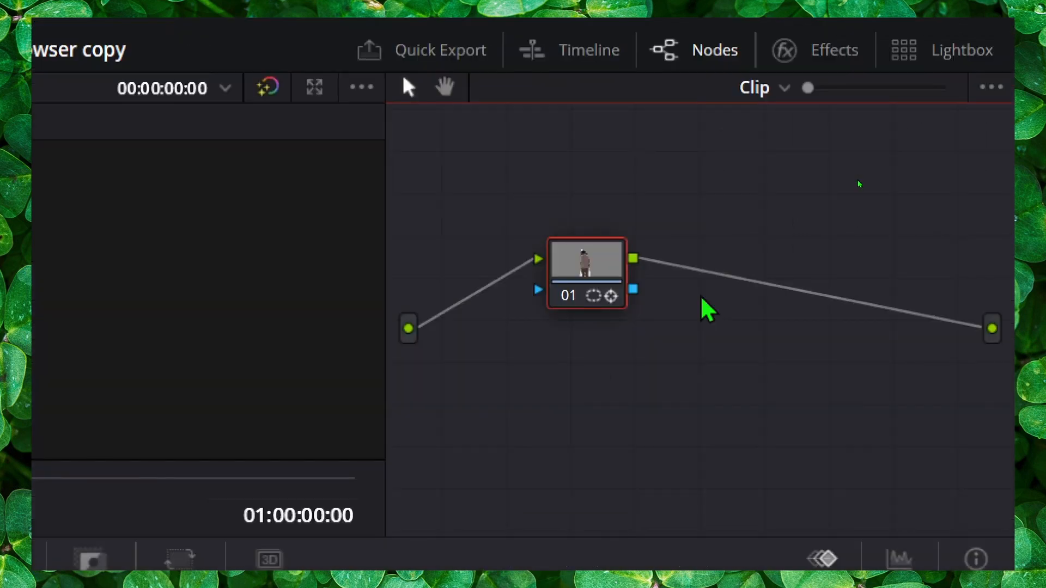
right_click(708, 311)
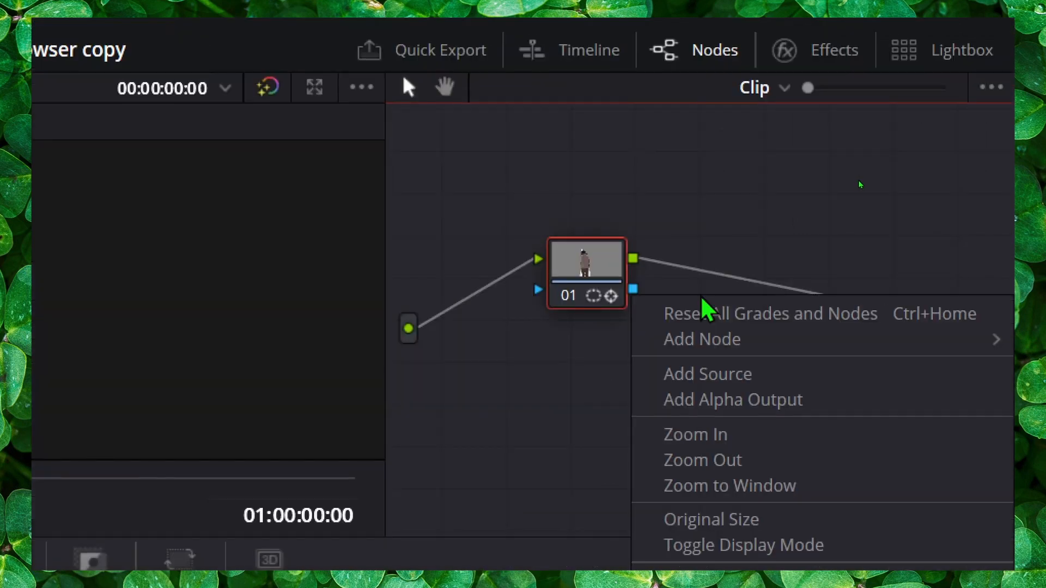
left_click(607, 371)
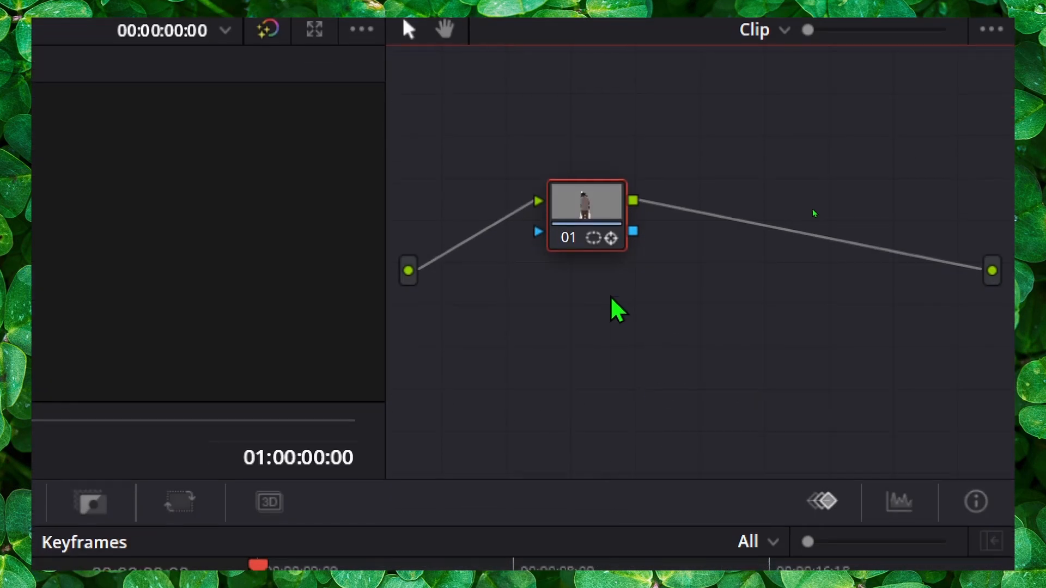
Add a Corrector node after node 01 and connect node 01's image output to the new node's image input
right_click(611, 376)
mouse_move(661, 424)
left_click(568, 425)
left_click_drag(626, 311, 767, 243)
left_click_drag(633, 178, 699, 197)
left_click_drag(700, 298, 699, 304)
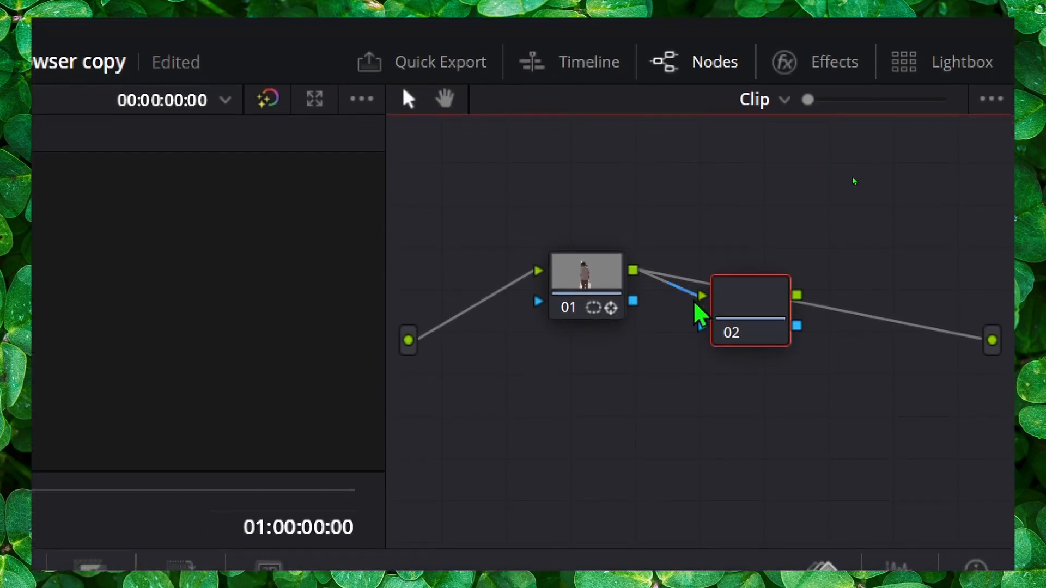
left_click_drag(780, 306, 787, 336)
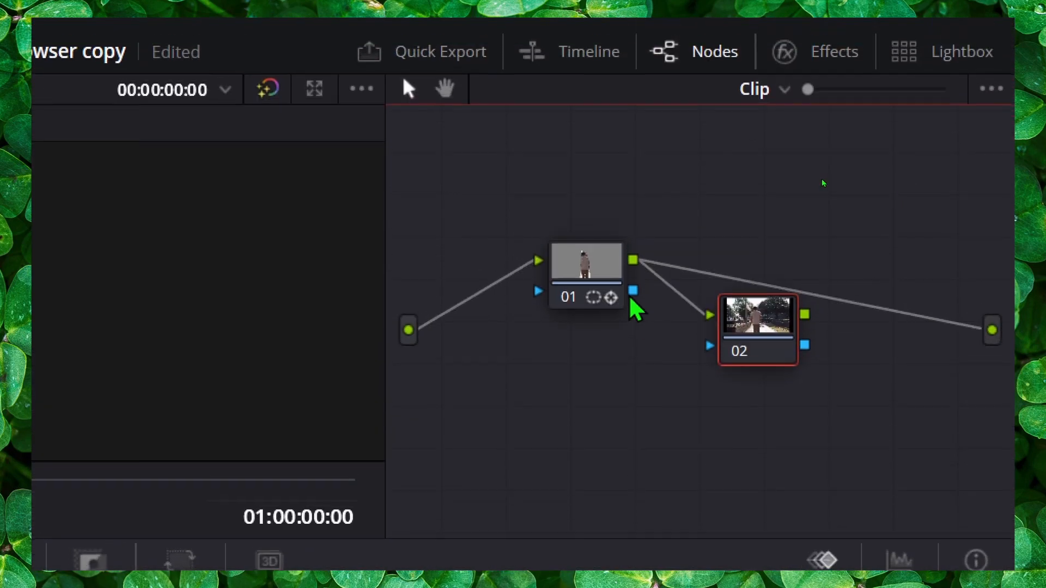
Connect node 01's key output to node 02's key input, and node 02's image output to the graph's final output
left_click_drag(633, 290, 709, 346)
left_click_drag(805, 315, 992, 312)
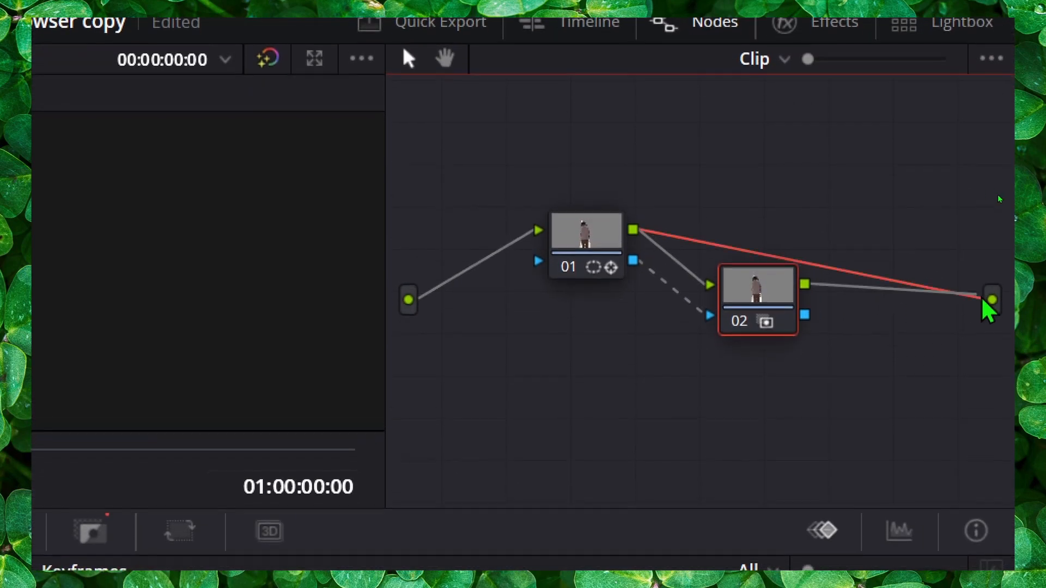
left_click_drag(770, 315, 786, 299)
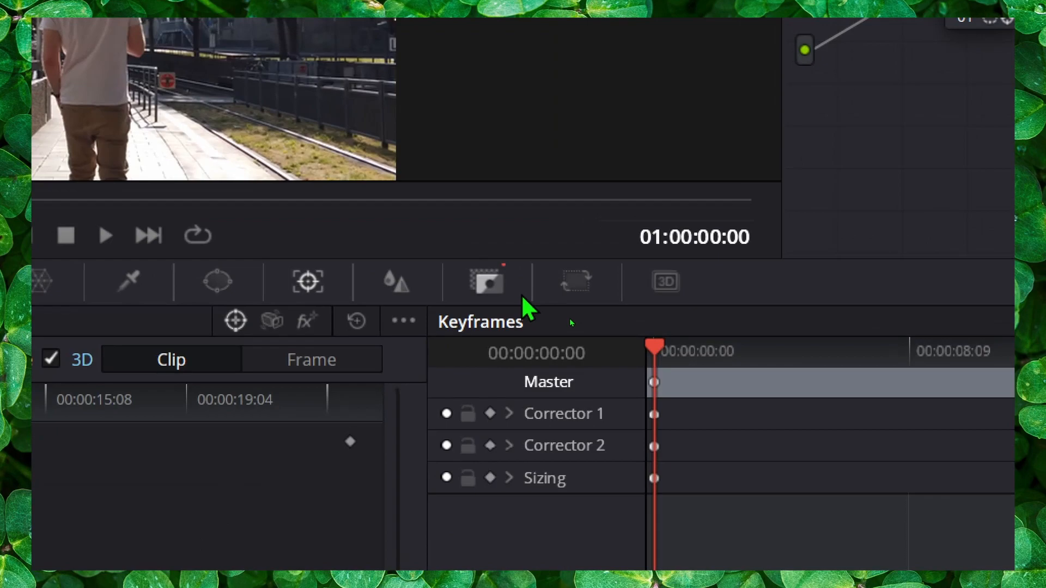
Invert the Key Output of node 02 so that its key selects the background instead of the man
left_click(495, 287)
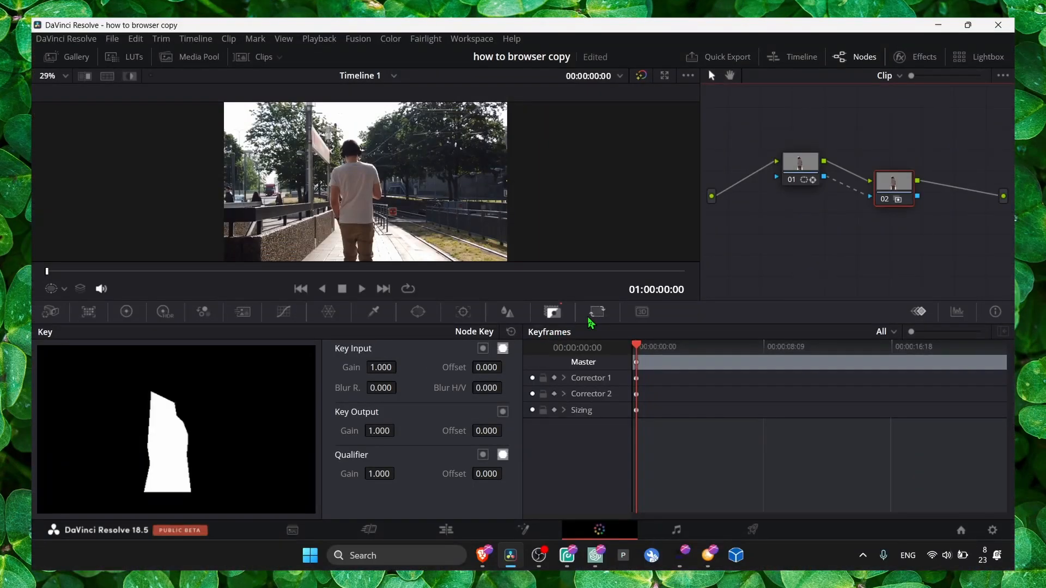
left_click(589, 320)
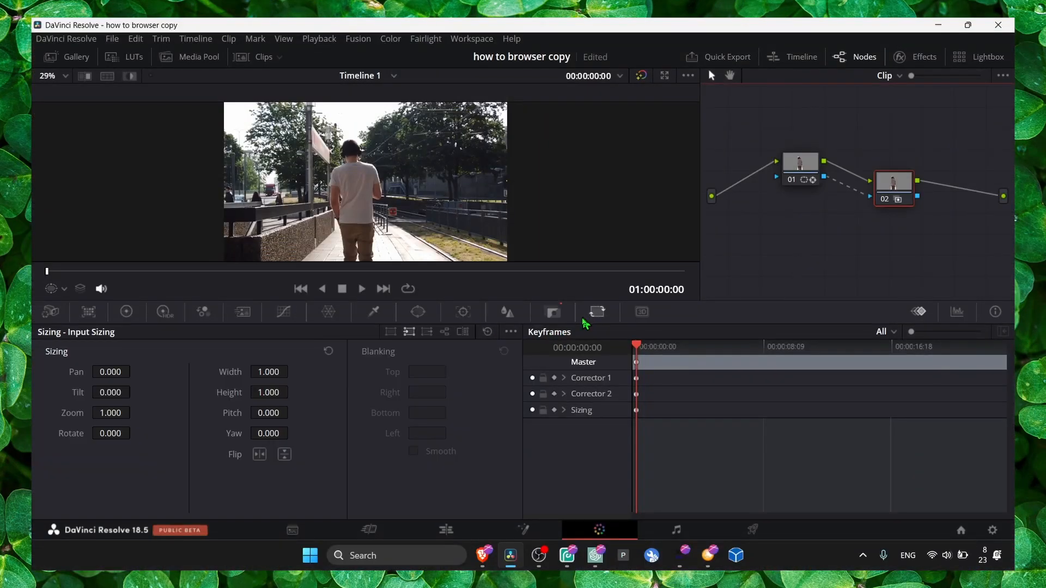
left_click(550, 323)
left_click(502, 413)
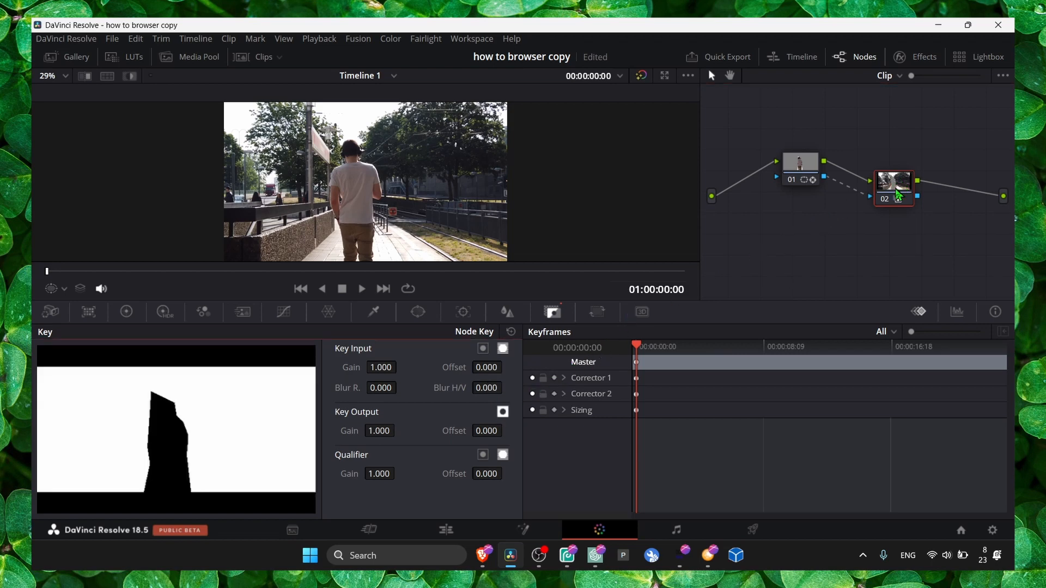
Open the effects library to browse the Resolve FX Blur effects
left_click(971, 64)
left_click(969, 61)
left_click(915, 57)
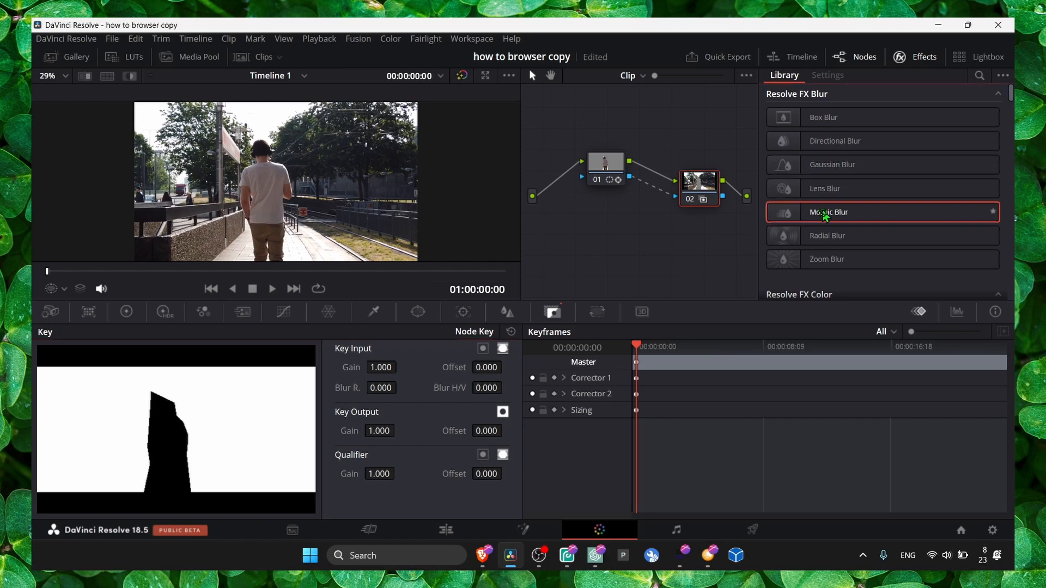
Try the Mosaic Blur effect on node 02, and undo it
left_click_drag(833, 212, 701, 188)
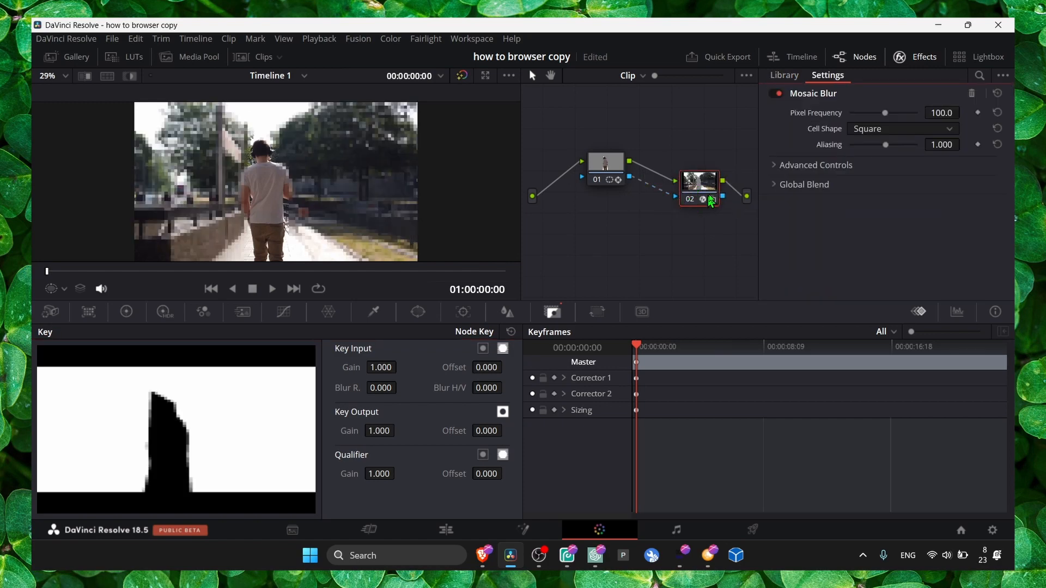
key("ctrl+z")
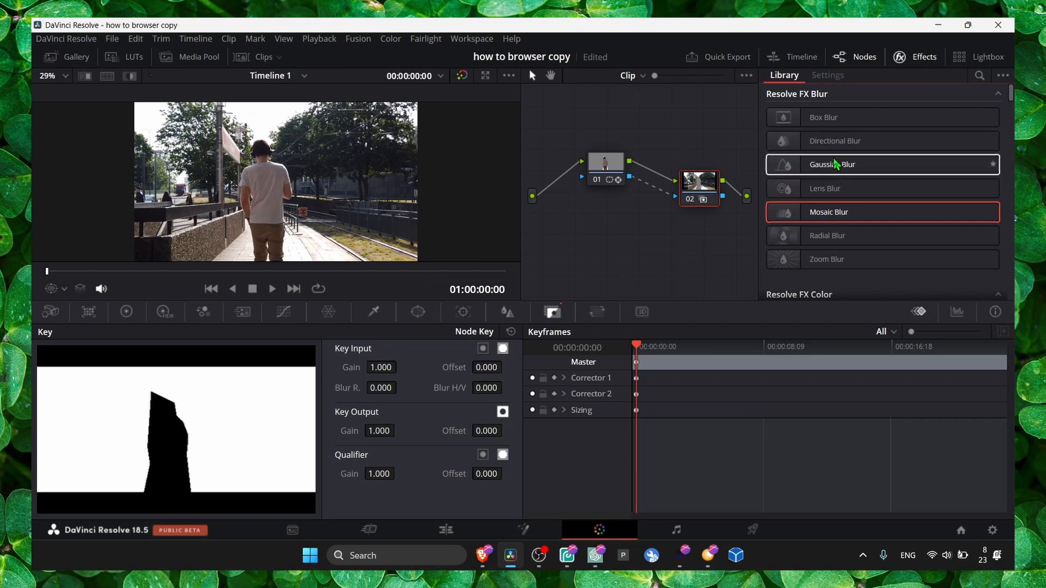
Apply Gaussian Blur to node 02 with a horizontal and vertical strength of 0.431
left_click_drag(837, 166, 697, 191)
left_click_drag(877, 112, 883, 124)
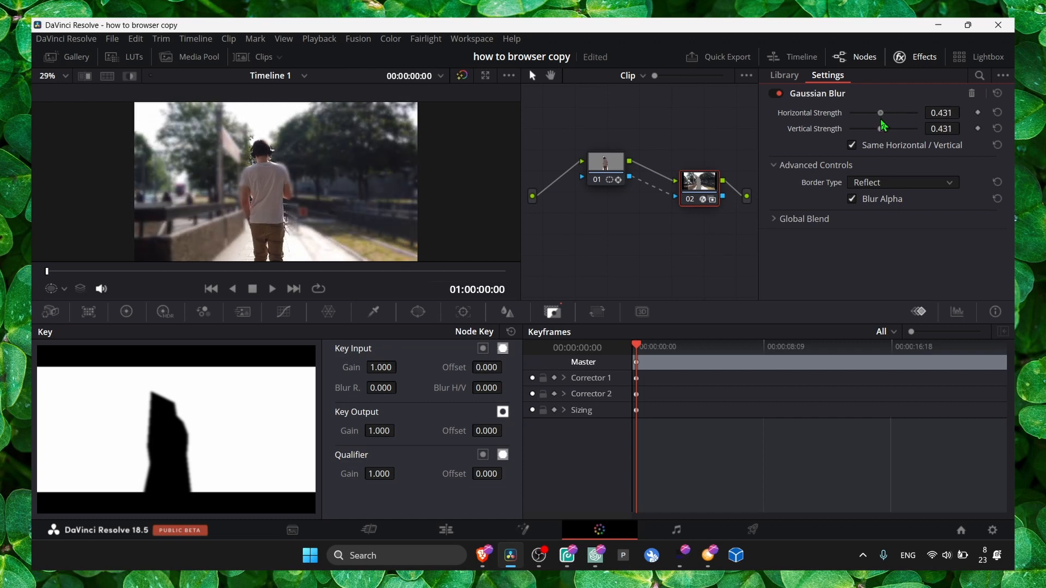
On node 01, set the Key Input gain to 1.199 and offset to 0.067, and the Key Output gain to 1.095
left_click(610, 163)
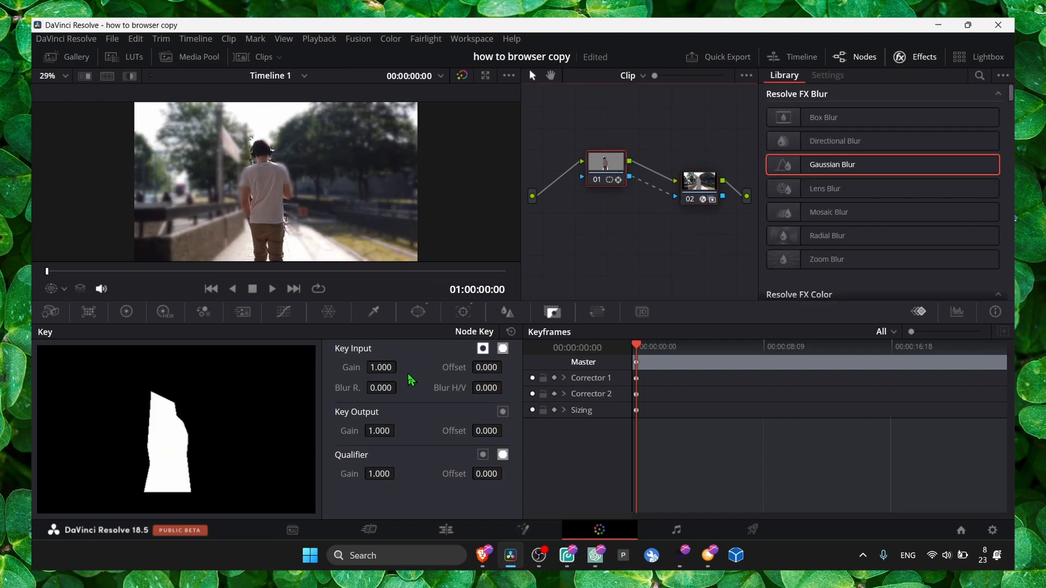
left_click_drag(380, 431, 398, 430)
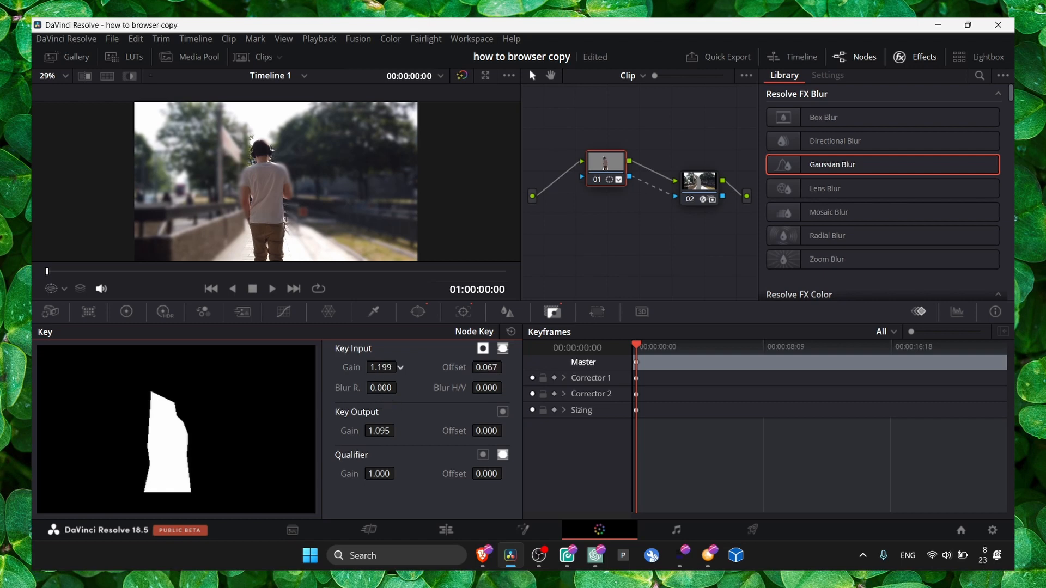
Set the Soft 1 softness of node 01's curve window to 2.02
left_click(463, 312)
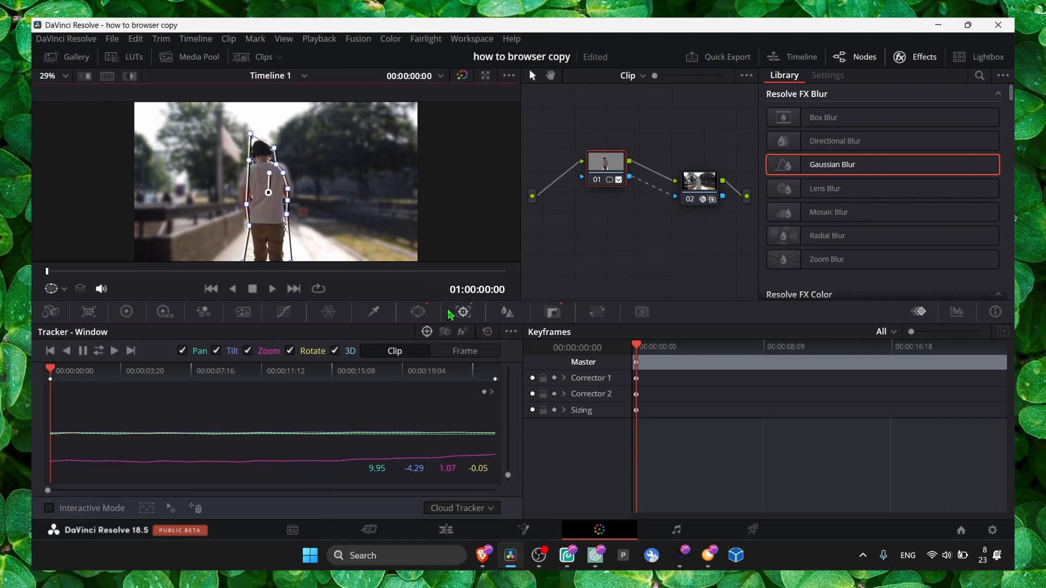
left_click(418, 312)
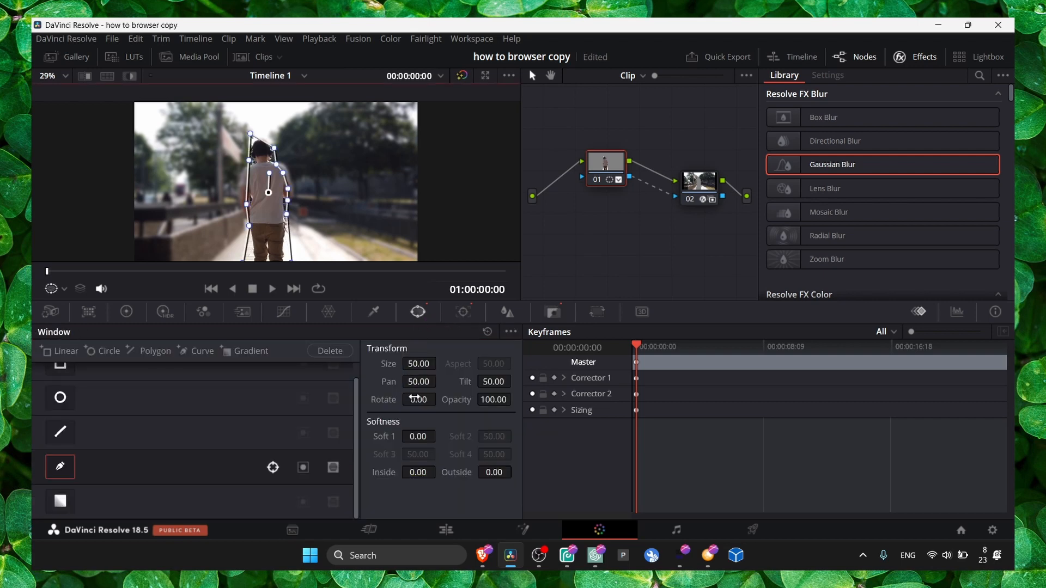
left_click_drag(416, 437, 422, 437)
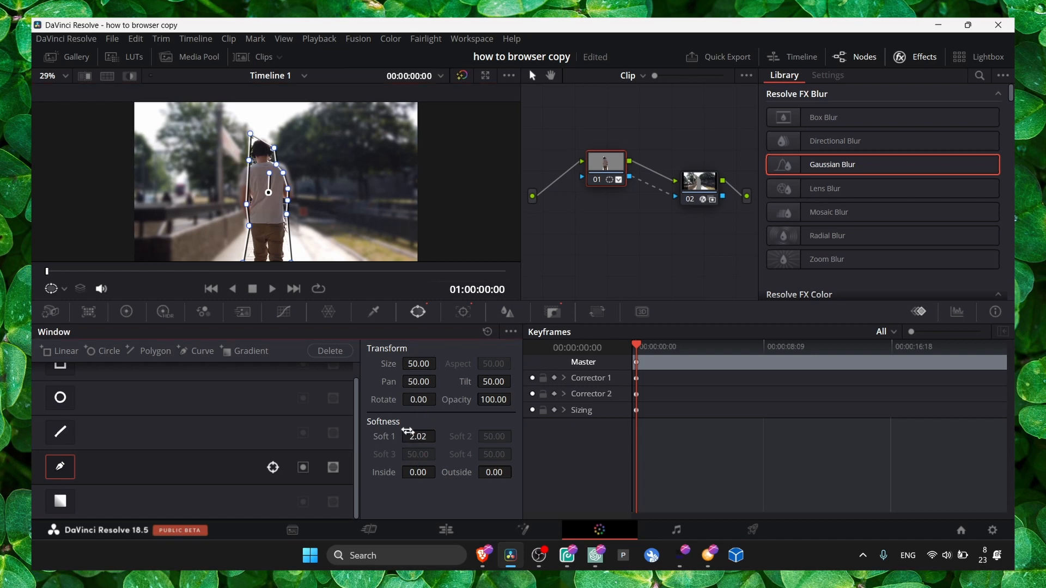
Try widening the curve window around the man's torso, and undo the edits back to before the Gaussian Blur on node 02
left_click_drag(246, 204, 243, 205)
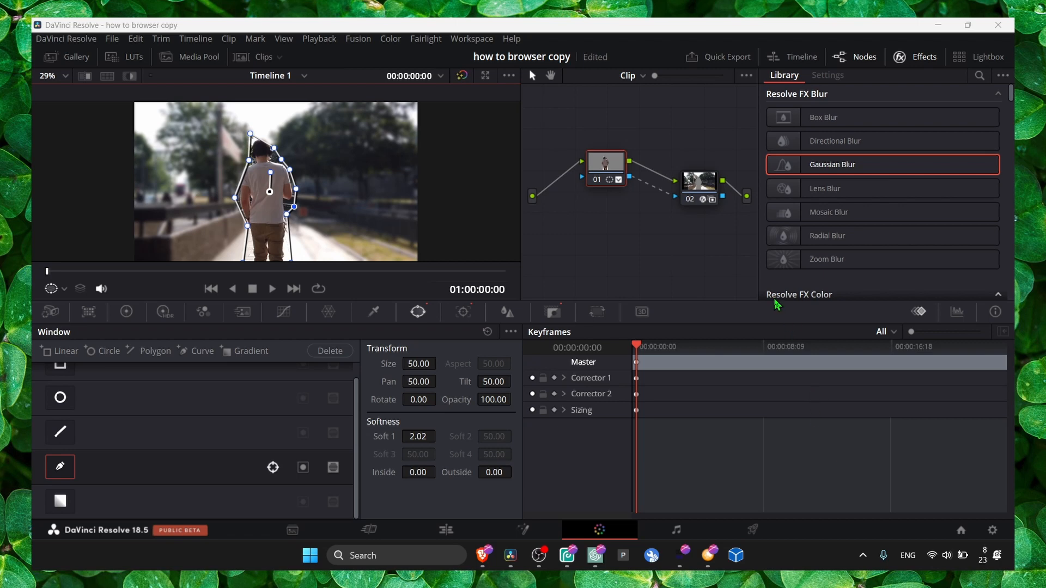
left_click(722, 247)
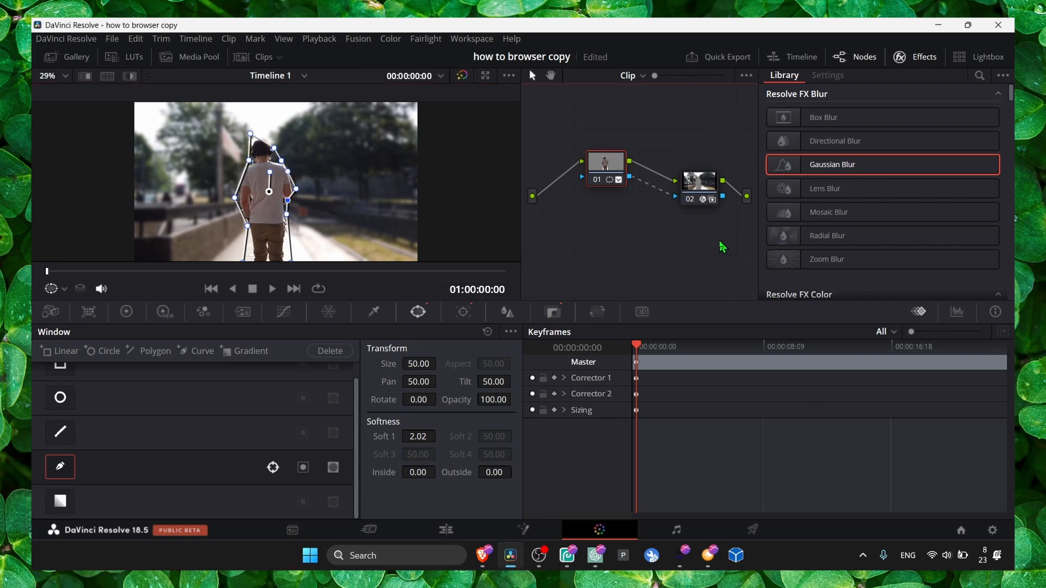
key("ctrl+z")
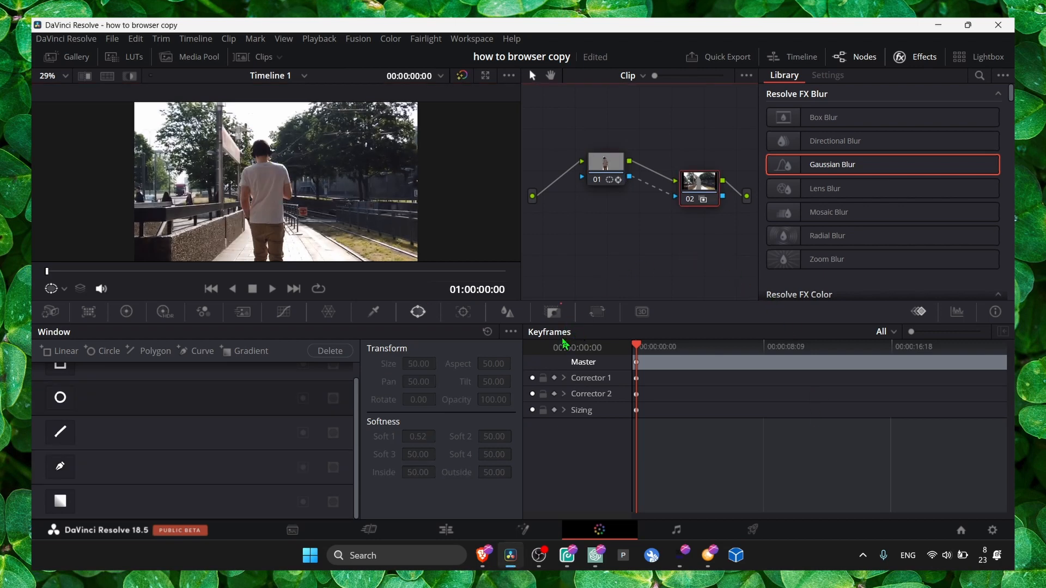
key("ctrl+shift+z")
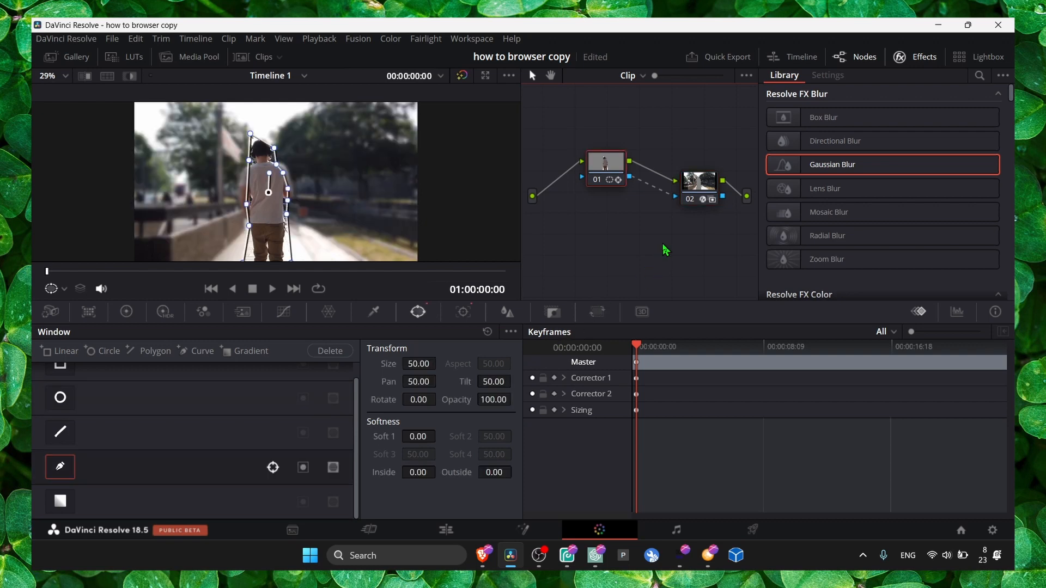
key("ctrl+z")
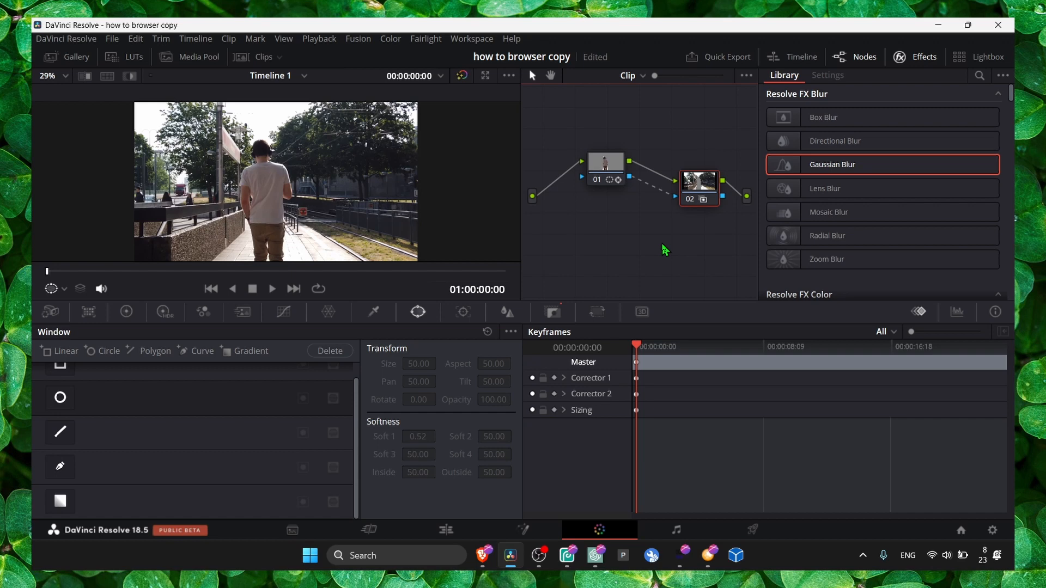
Blur the background on node 02 by setting the linked red, green and blue blur radius to 0.78
left_click(467, 318)
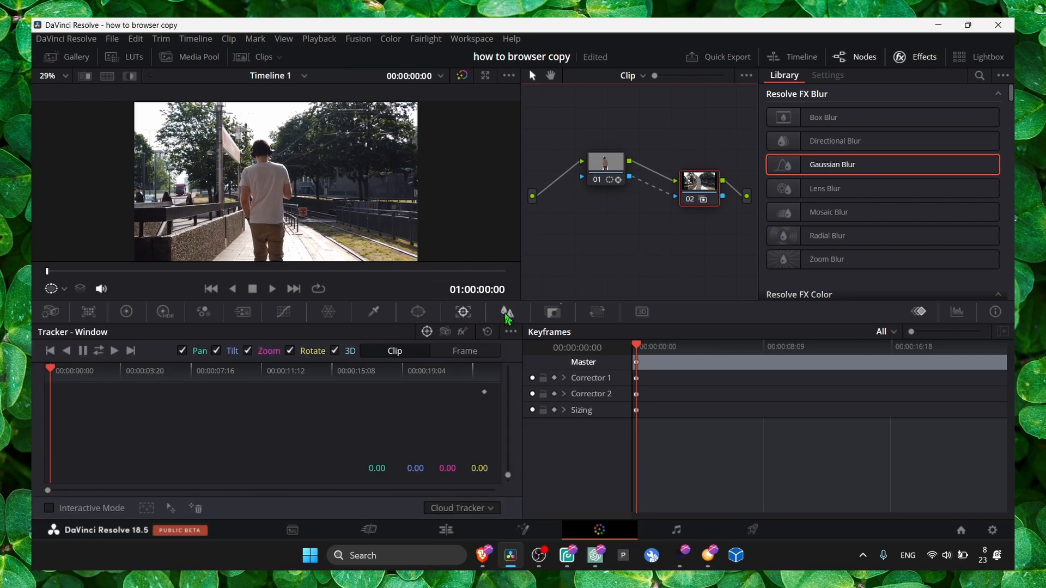
left_click(506, 315)
left_click_drag(125, 406, 148, 385)
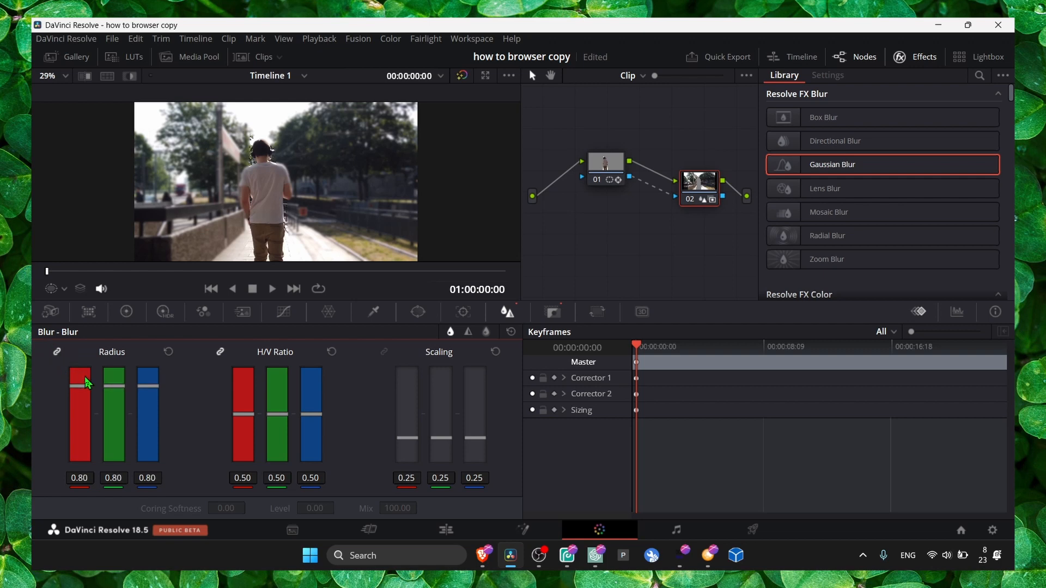
mouse_move(87, 371)
left_mouse_down()
mouse_move(84, 431)
mouse_move(77, 386)
left_mouse_up()
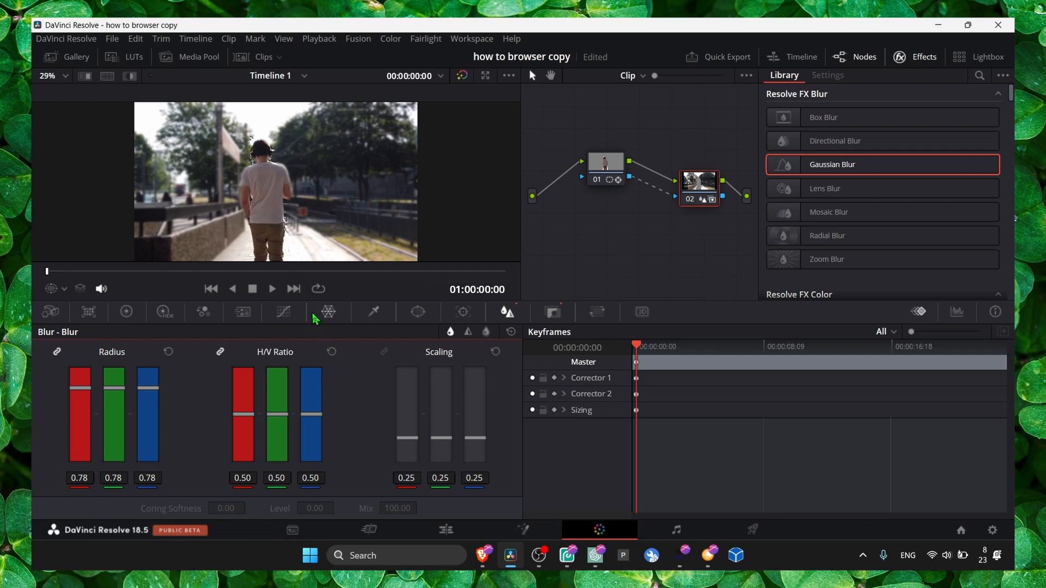
Play through the blurred clip, and try an Outside softness of 9.44 on node 01's curve window
left_click(272, 289)
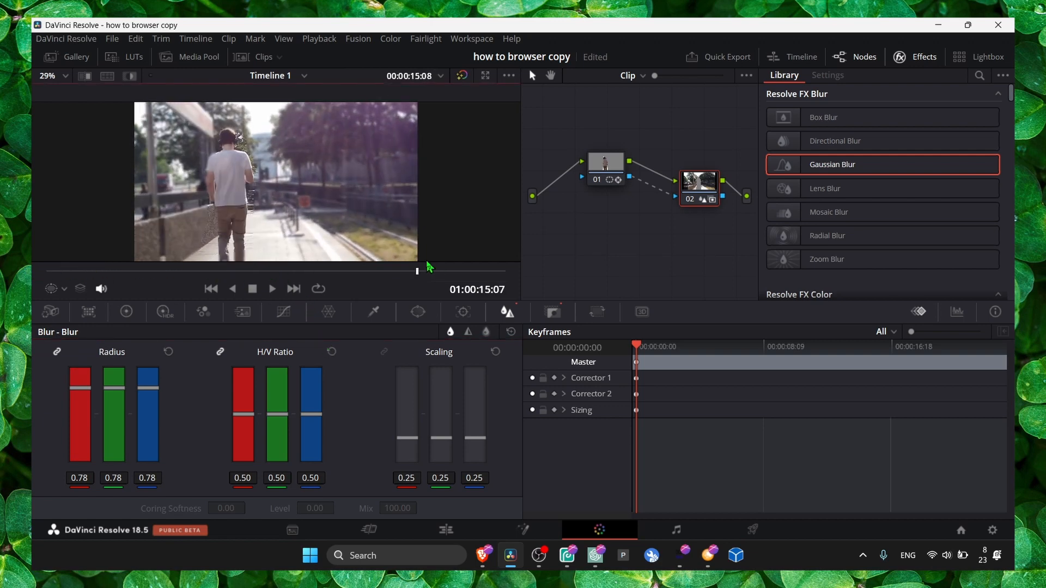
mouse_move(428, 267)
left_mouse_down()
mouse_move(339, 277)
mouse_move(469, 278)
mouse_move(145, 271)
mouse_move(426, 274)
left_mouse_up()
left_click(552, 312)
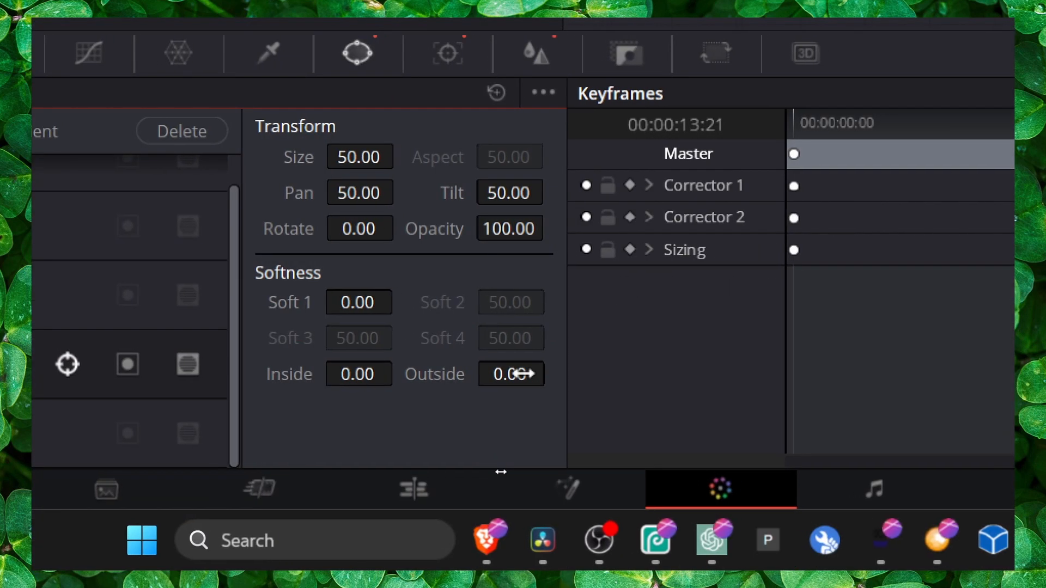
left_click_drag(499, 472, 514, 471)
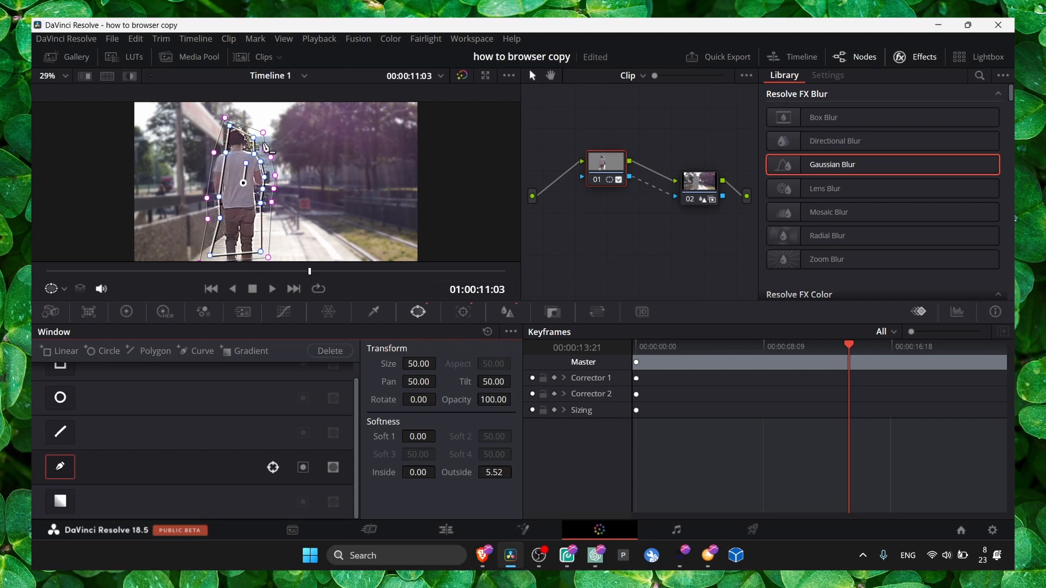
mouse_move(497, 482)
left_mouse_down()
mouse_move(513, 472)
mouse_move(488, 469)
left_mouse_up()
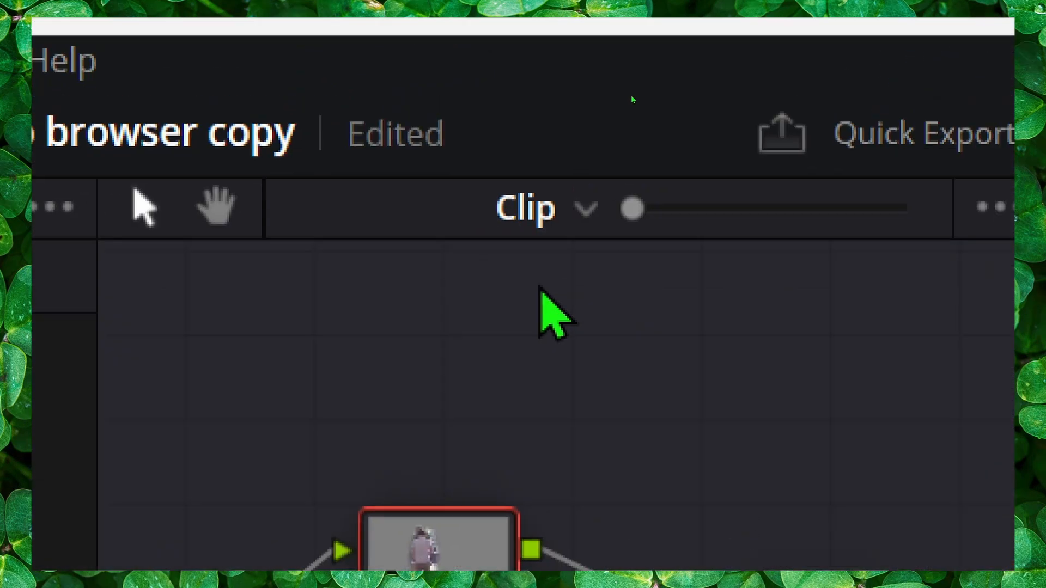
Set the Outside softness of node 01's curve window to 7.36
left_click(576, 266)
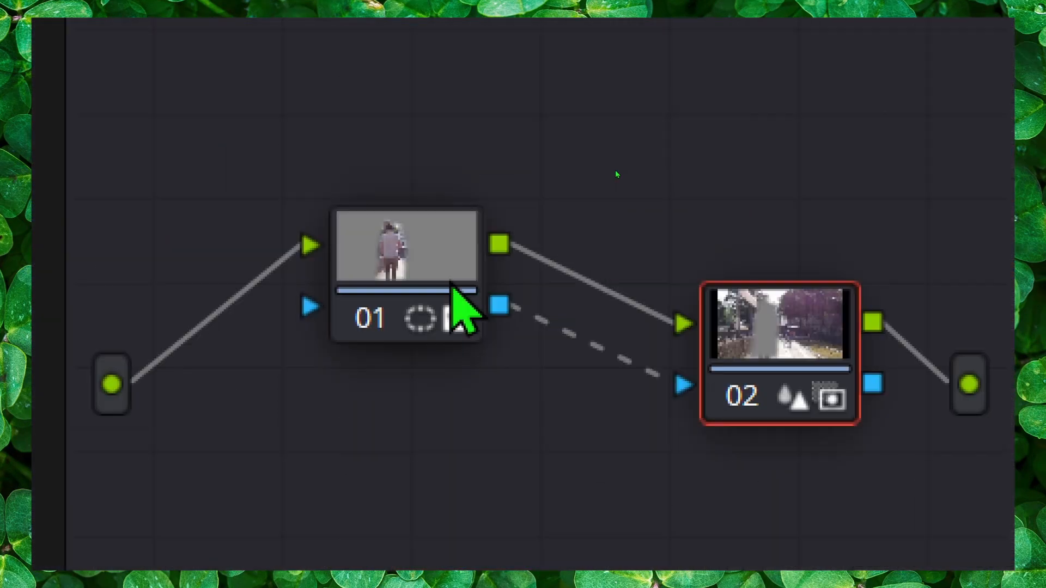
left_click(161, 174)
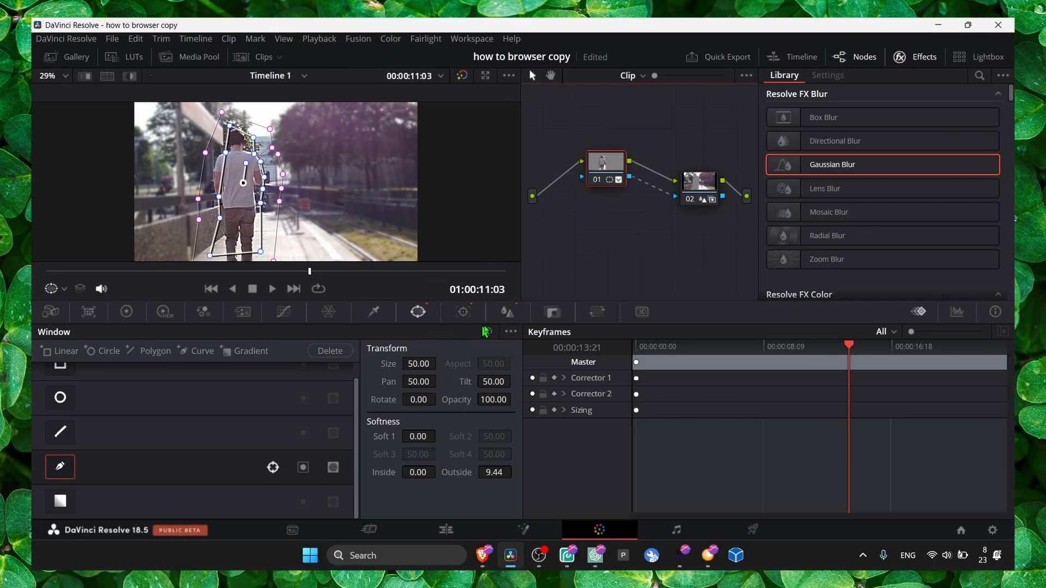
left_click(506, 314)
left_click(463, 312)
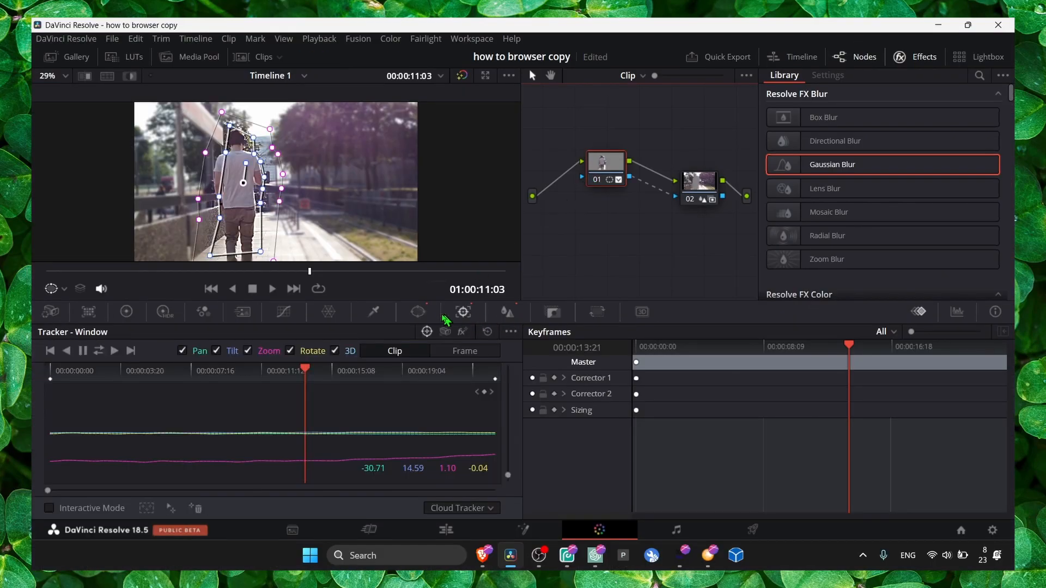
left_click(418, 313)
left_click_drag(493, 473, 514, 472)
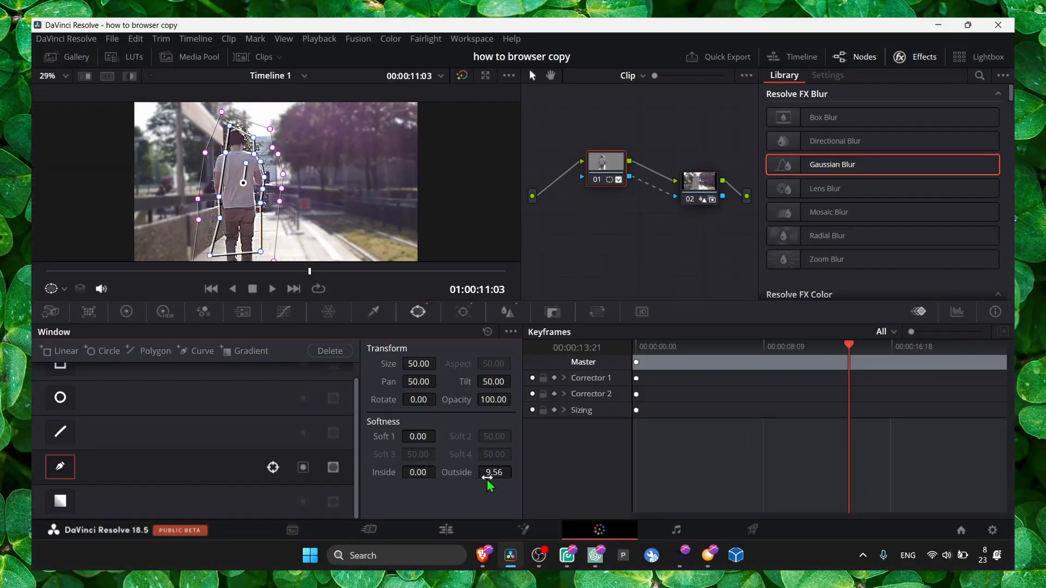
mouse_move(489, 482)
left_mouse_down()
mouse_move(513, 473)
mouse_move(493, 472)
left_mouse_up()
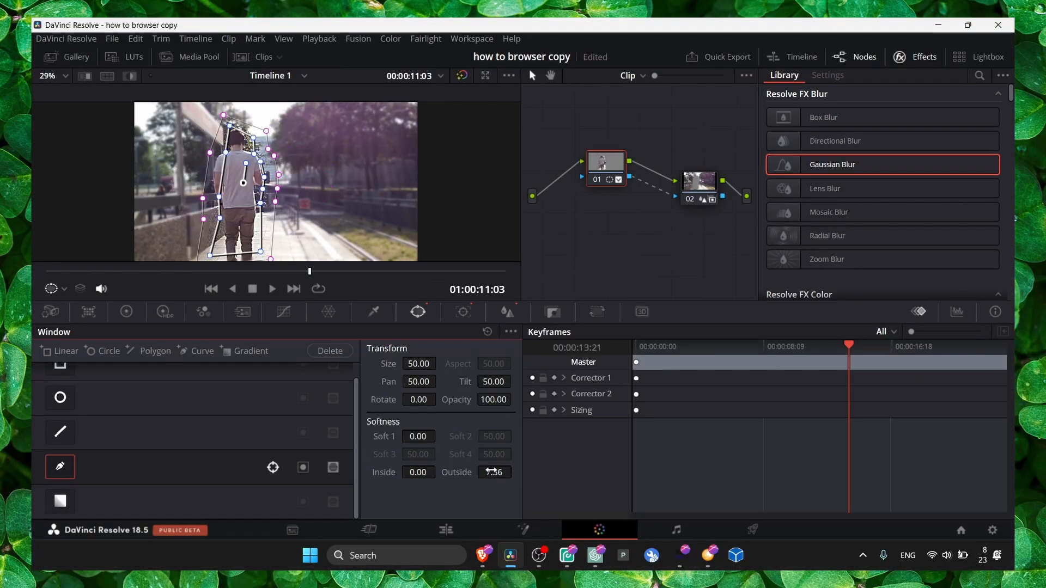
Play the clip from its start on the Edit page to check the background blur around the walking man
left_click_drag(310, 271, 61, 272)
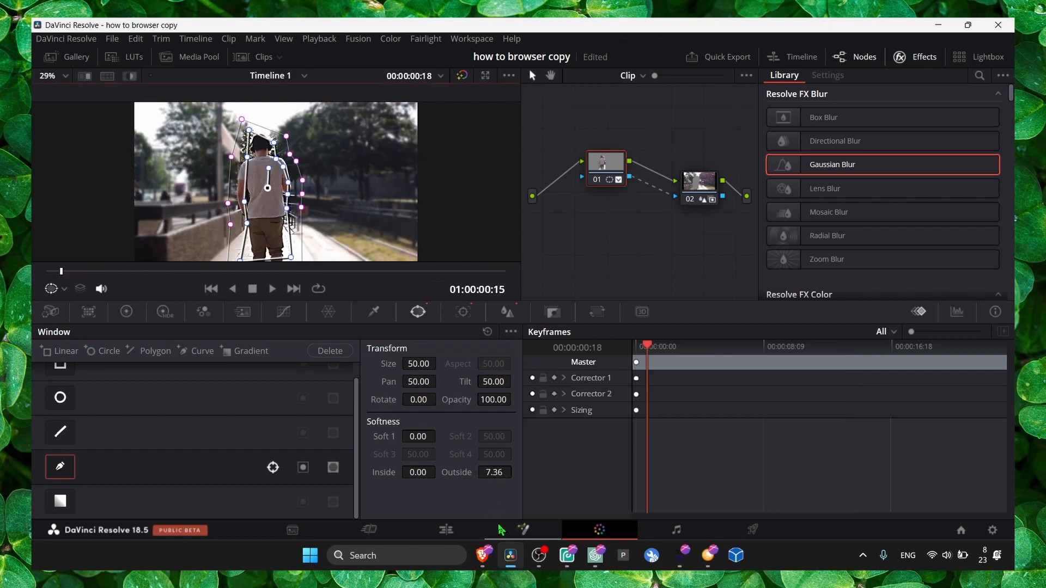
left_click(461, 530)
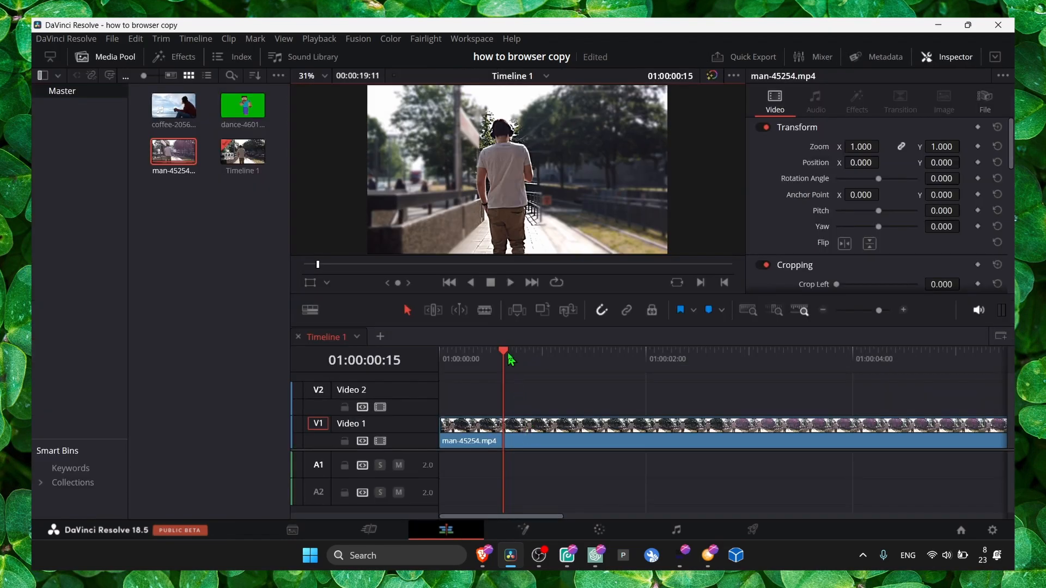
left_click_drag(507, 353, 409, 354)
key("space")
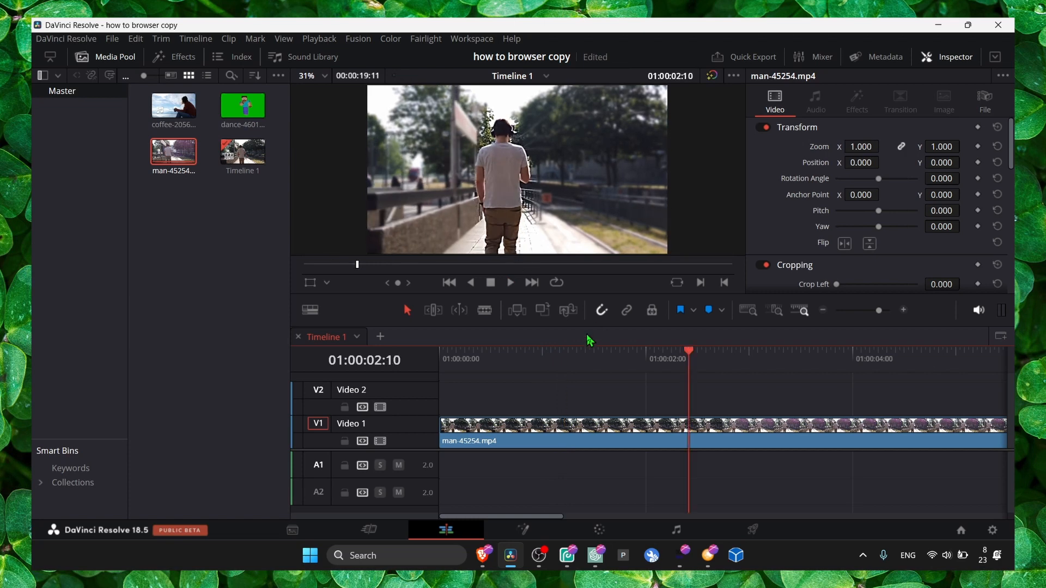
key("space")
key("space")
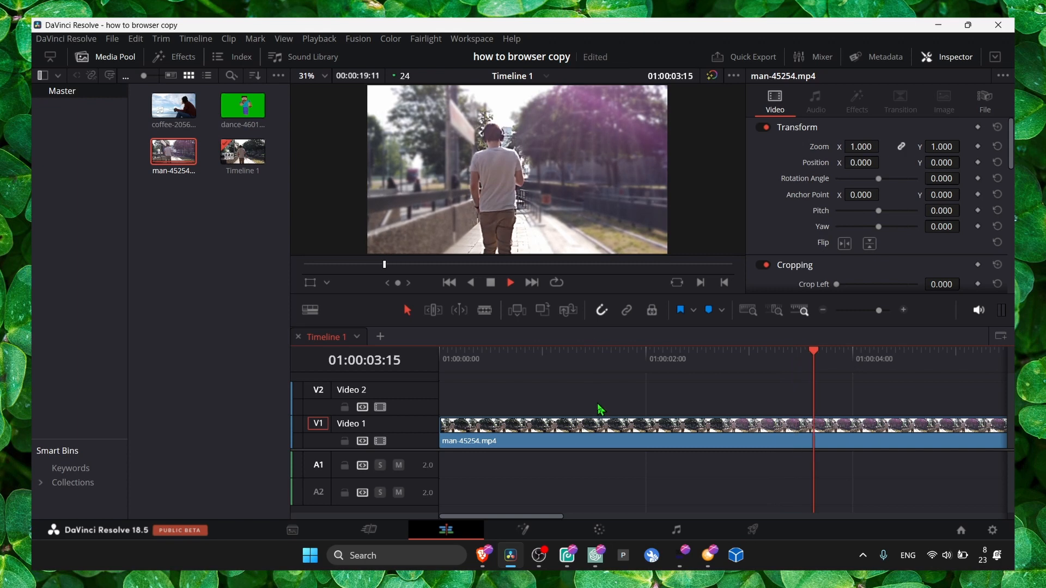
key("space")
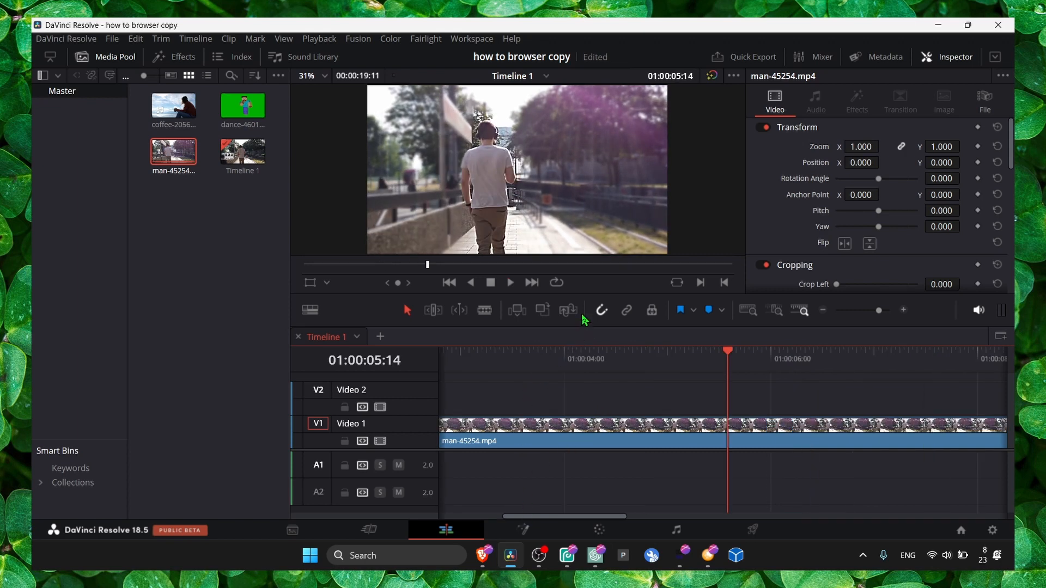